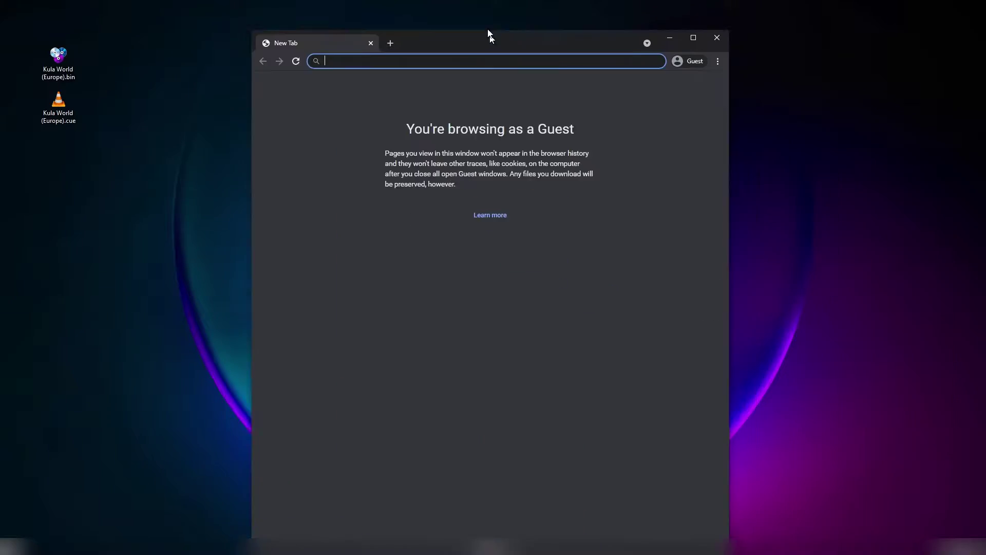
- Go to kulaworkshop.net and open the Kula Workshop Level Editor from the site's tools list
double_click(488, 34)
text(kulaworkshop.net)
key(Return)
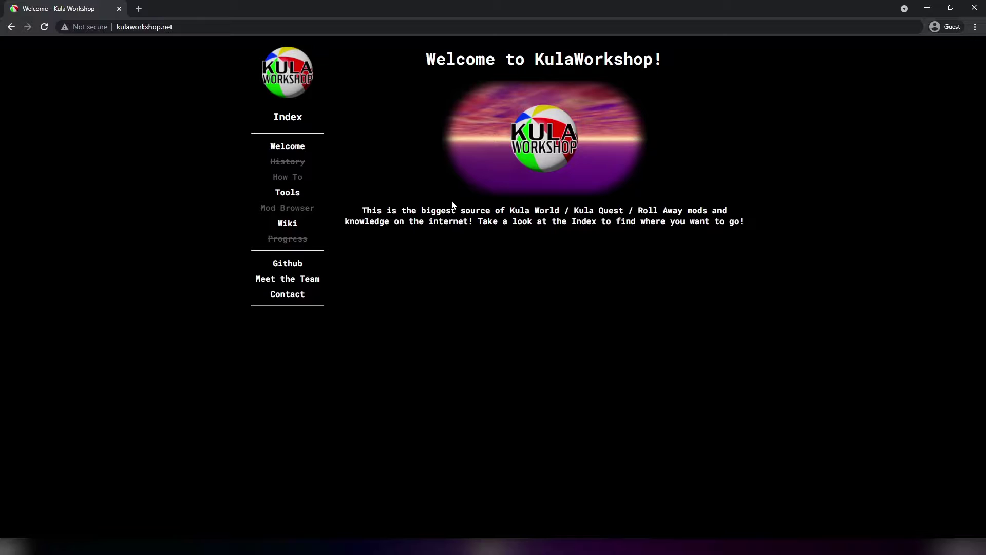
click(281, 193)
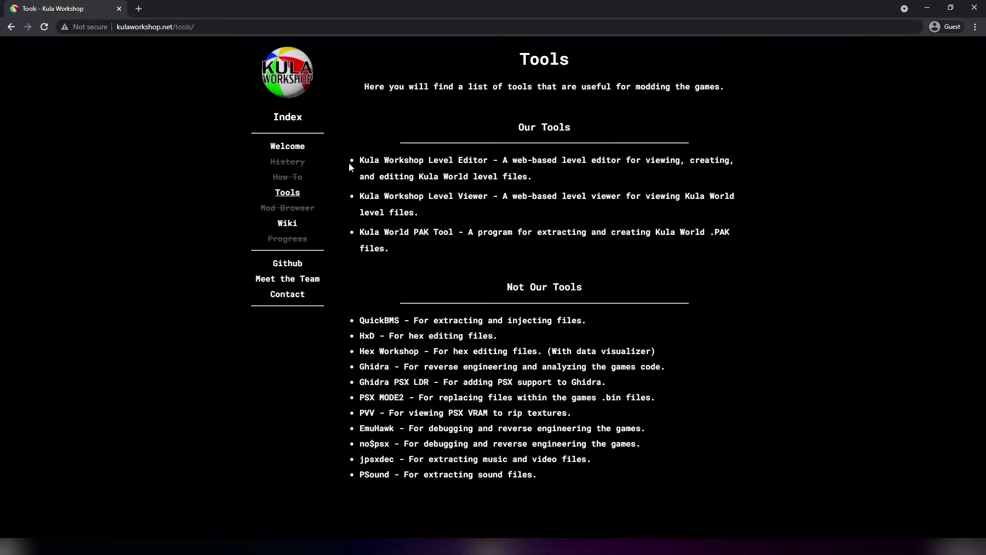
click(442, 162)
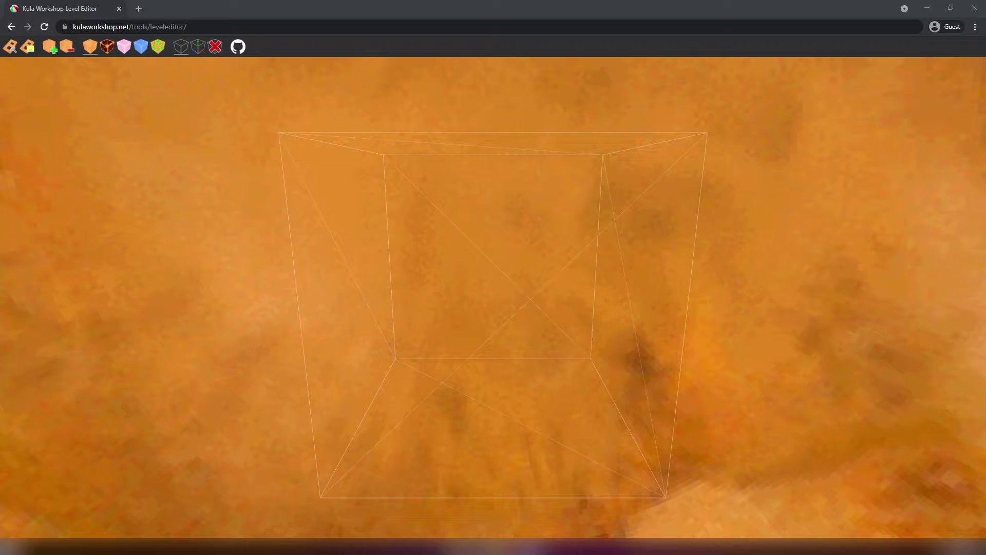
- Add a normal block to the empty level and reposition it with its axis handles
drag(734, 351, 632, 378)
scroll(667, 353, up, 6)
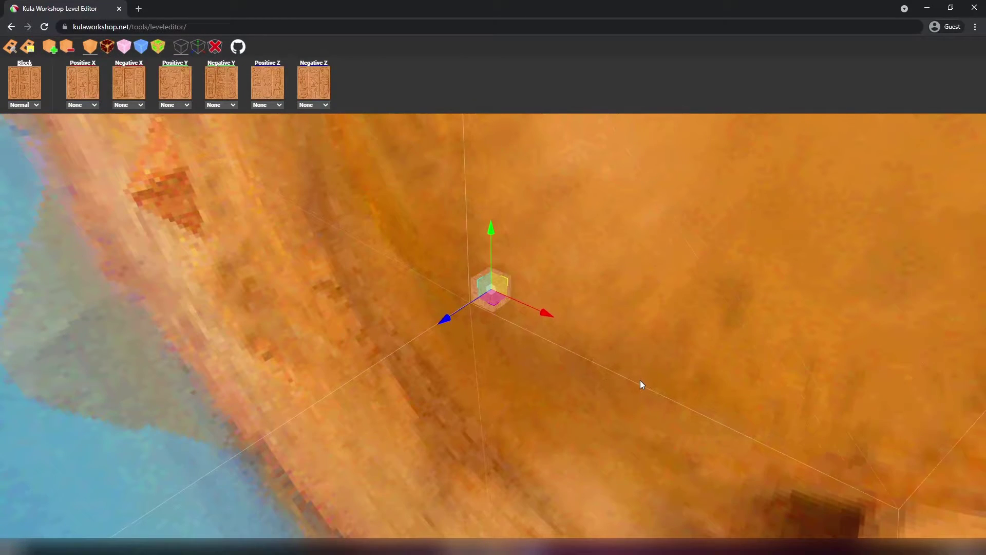
drag(450, 320, 531, 297)
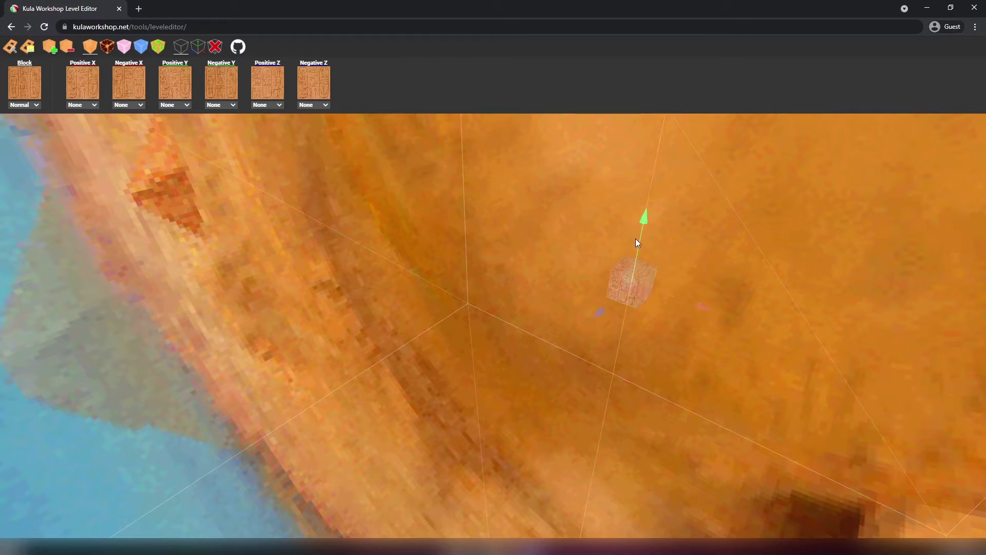
drag(641, 233, 483, 390)
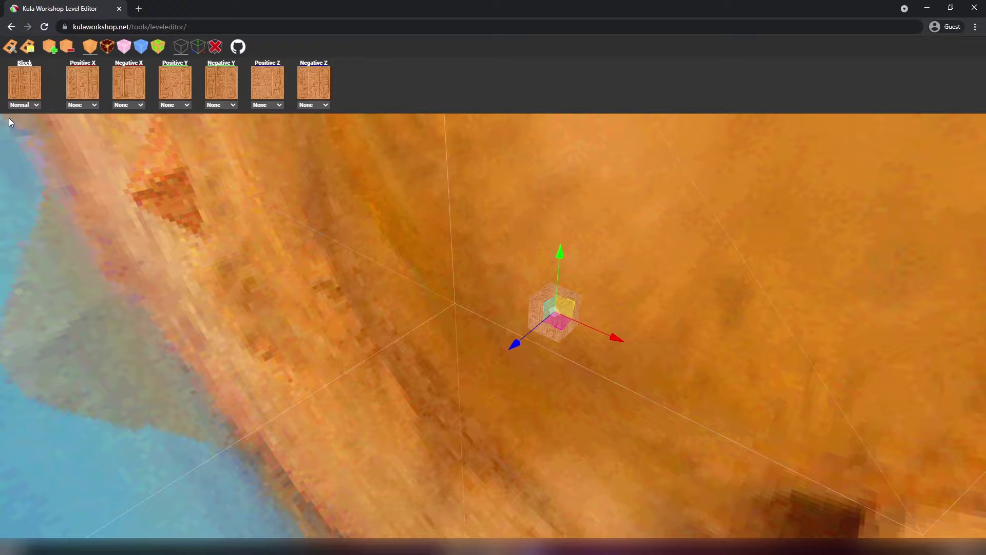
- Place a fire, an ice, an invisible and an acid block in a row along X beside the normal block
click(107, 47)
drag(612, 336, 645, 353)
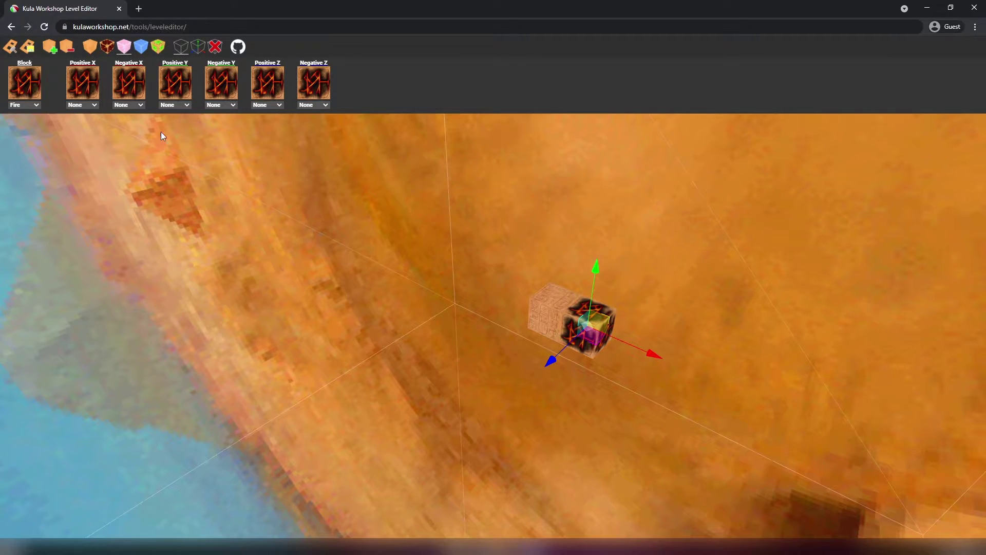
click(595, 349)
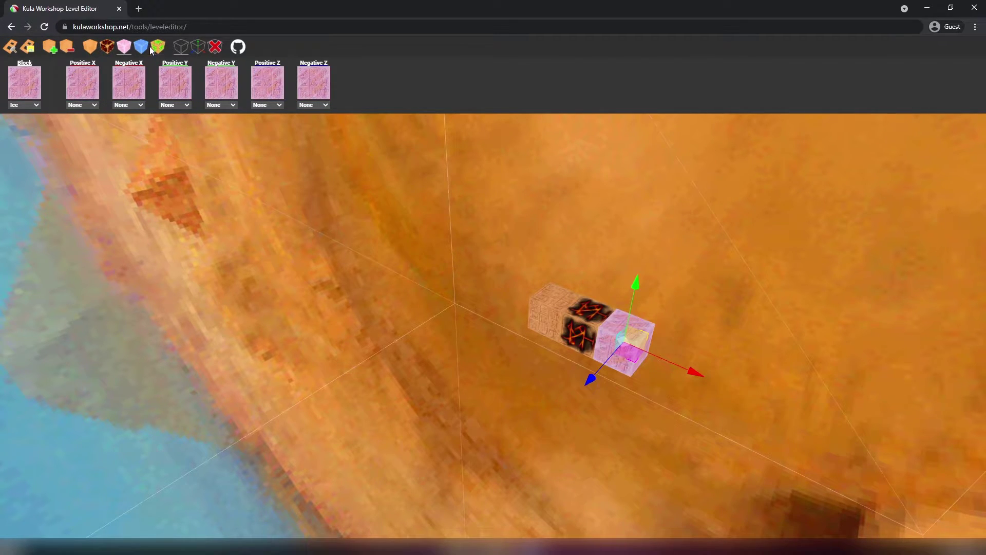
click(647, 355)
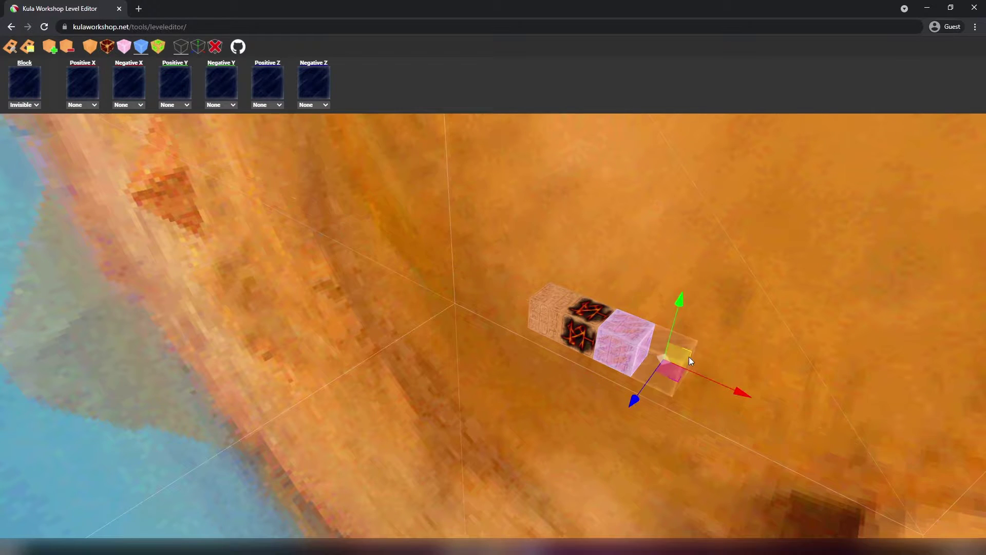
click(159, 47)
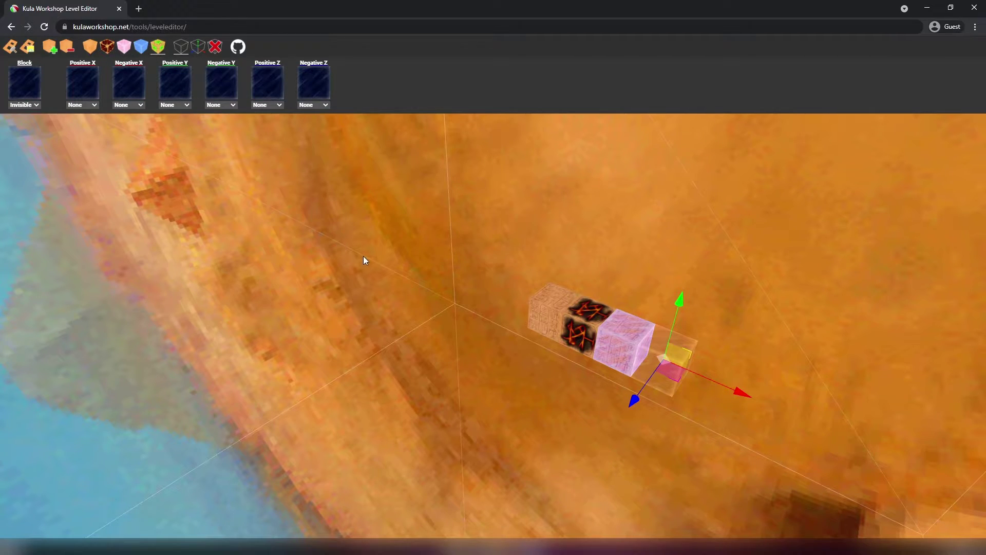
click(667, 358)
scroll(723, 324, down, 3)
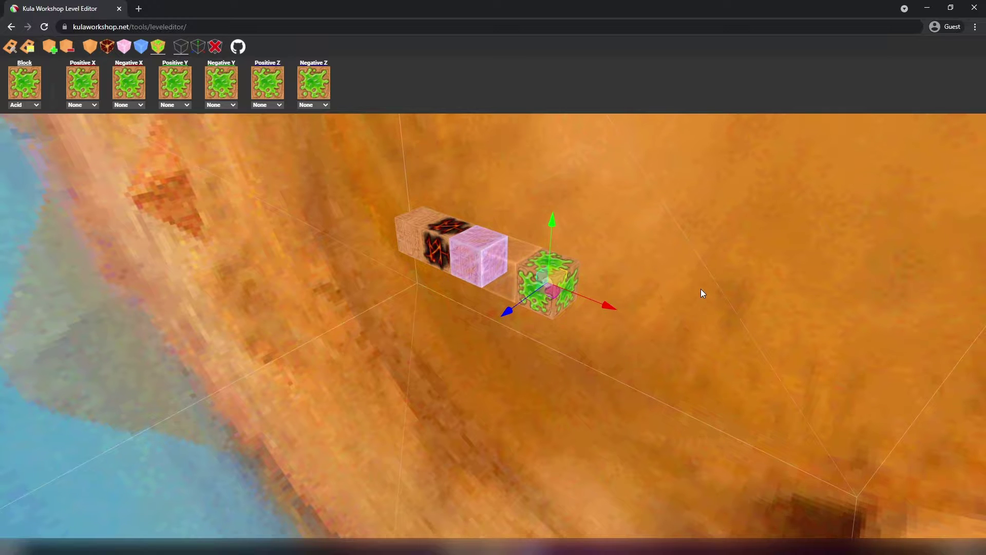
- Try to move the acid block along X beyond the level's boundary and back inside it
scroll(684, 318, down, 2)
drag(674, 336, 504, 402)
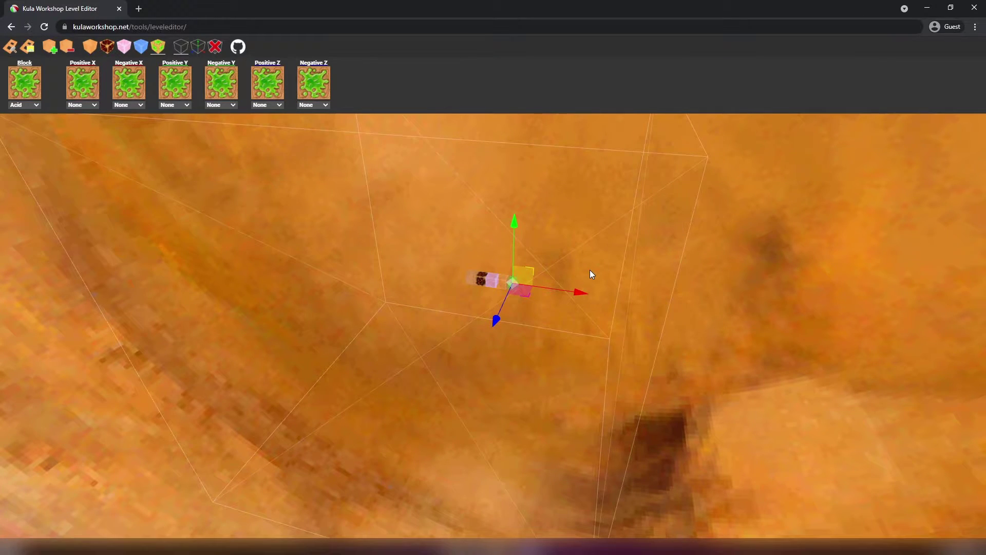
scroll(590, 270, up, 2)
drag(558, 291, 783, 324)
right_drag(763, 364, 725, 353)
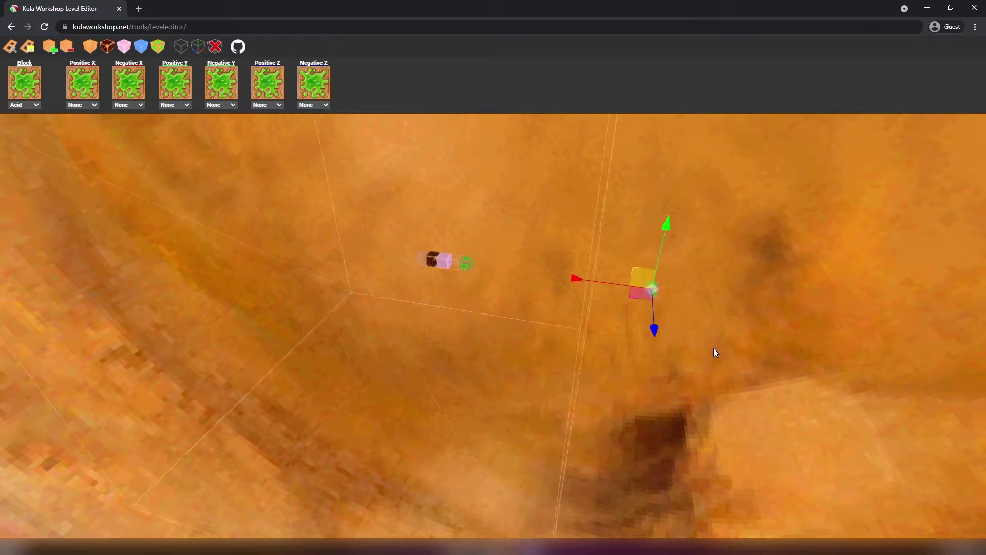
drag(726, 358, 662, 327)
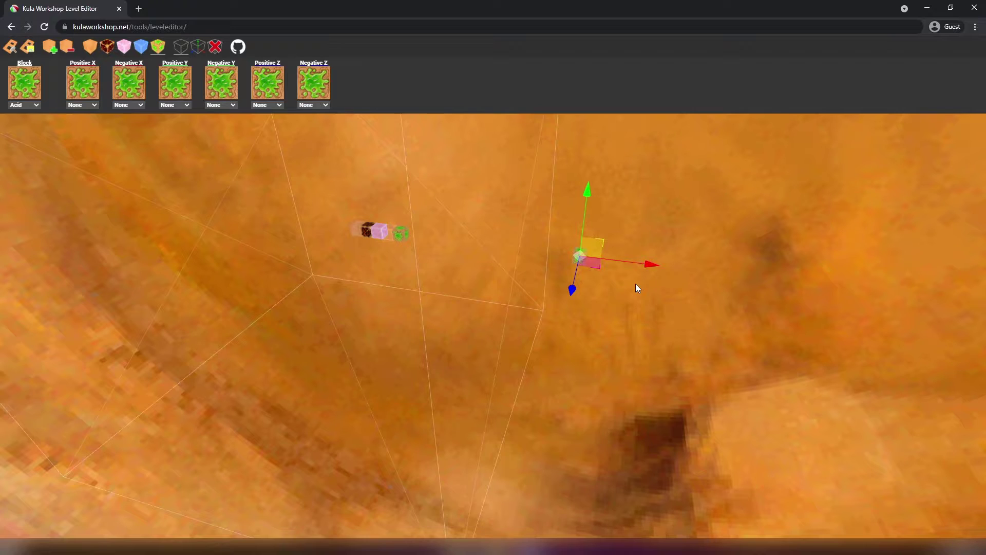
drag(617, 261, 492, 246)
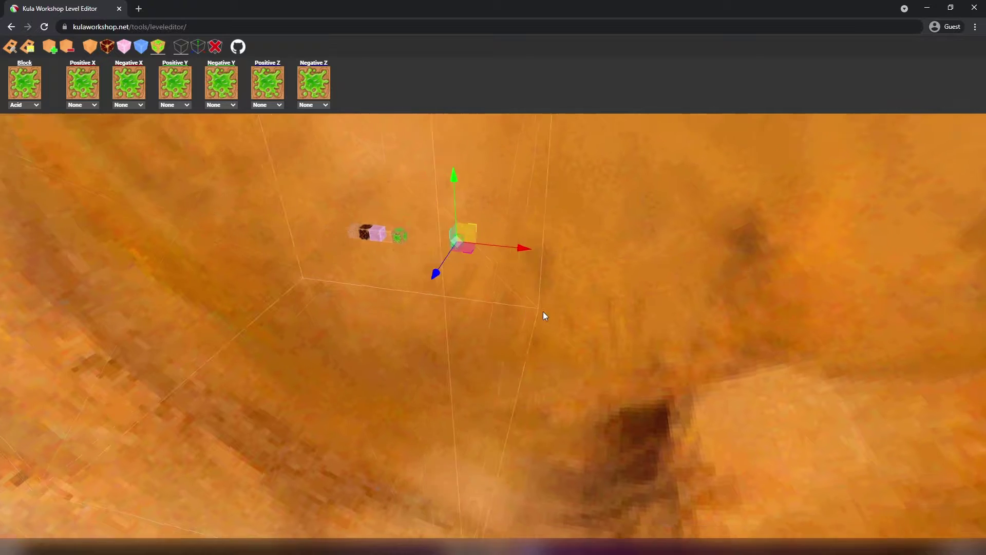
drag(540, 309, 555, 313)
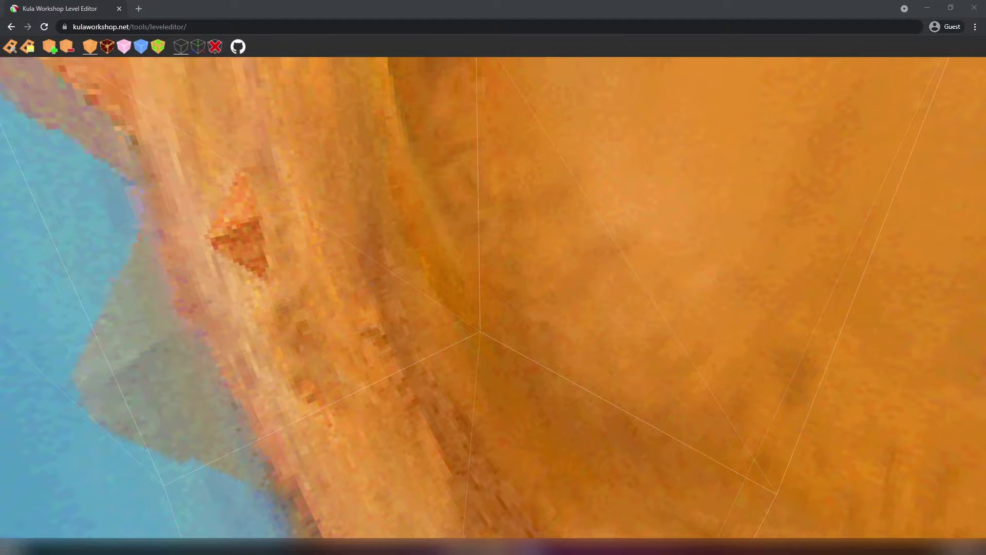
- Insert a normal block in the empty level and duplicate it into a rectangular ring around an open gap
drag(554, 379, 624, 399)
key(Insert)
right_drag(605, 377, 576, 398)
scroll(545, 407, up, 5)
shift+drag(501, 417, 542, 419)
shift+drag(465, 418, 516, 424)
shift+drag(615, 488, 594, 367)
shift+drag(541, 322, 439, 322)
- Duplicate more normal blocks away from the ring's far side to form a second adjoining ring with its own opening
mouse_move(461, 358)
shift+mouse_down()
mouse_move(460, 395)
mouse_move(465, 348)
shift+mouse_up()
key(w)
click(461, 372)
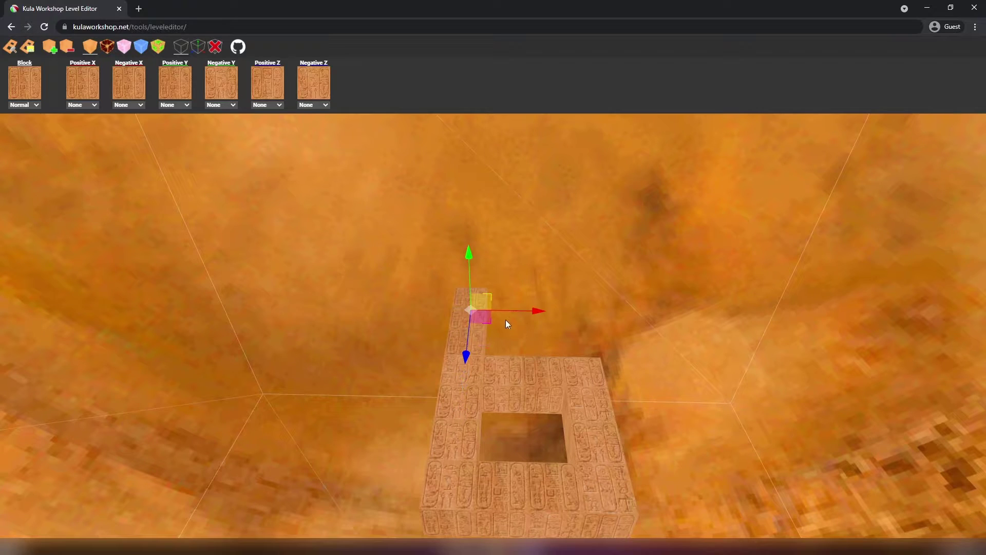
shift+drag(520, 315, 551, 317)
shift+drag(455, 310, 641, 337)
click(628, 389)
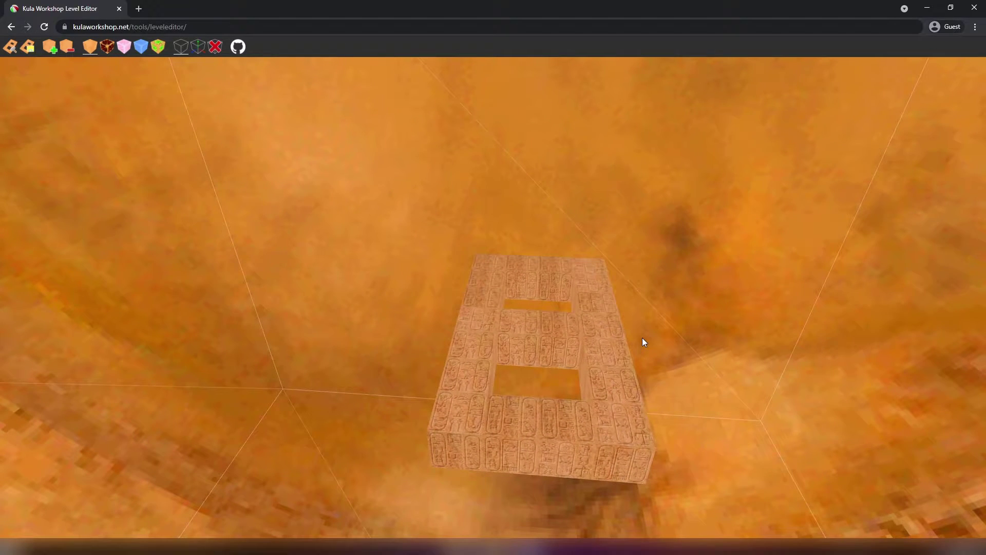
- Place the Player Spawn on the positive Y face of the near-left corner block of the platform
click(449, 449)
drag(320, 445, 276, 442)
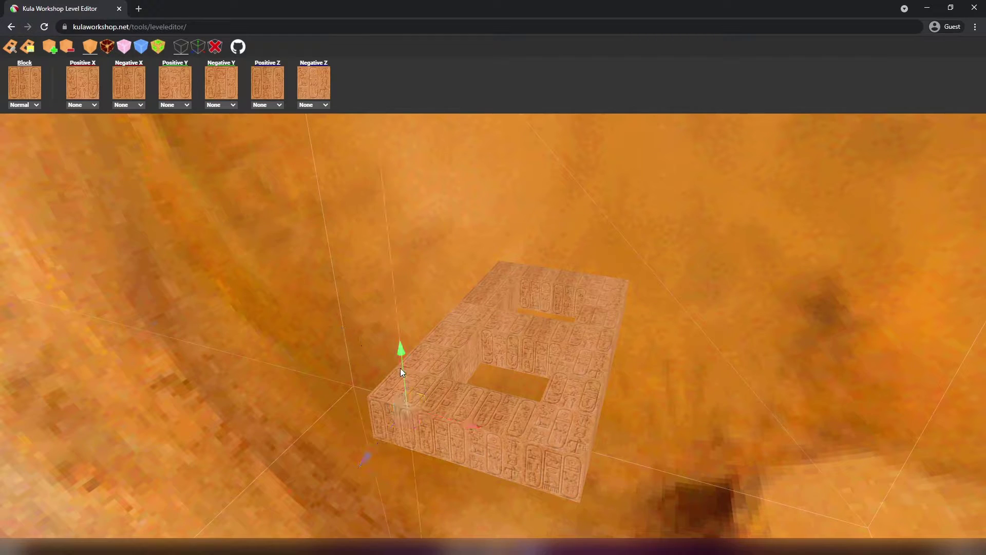
click(177, 105)
click(170, 108)
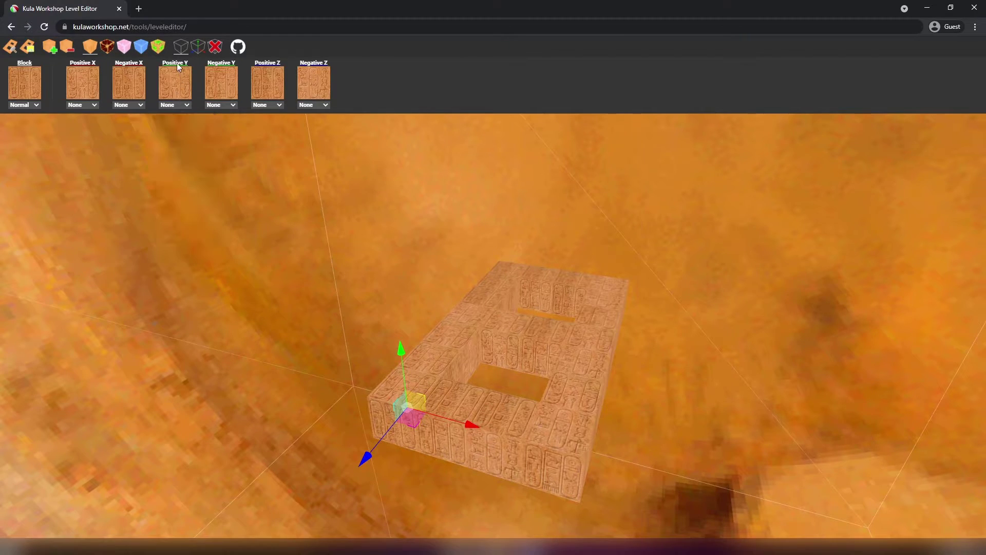
click(170, 105)
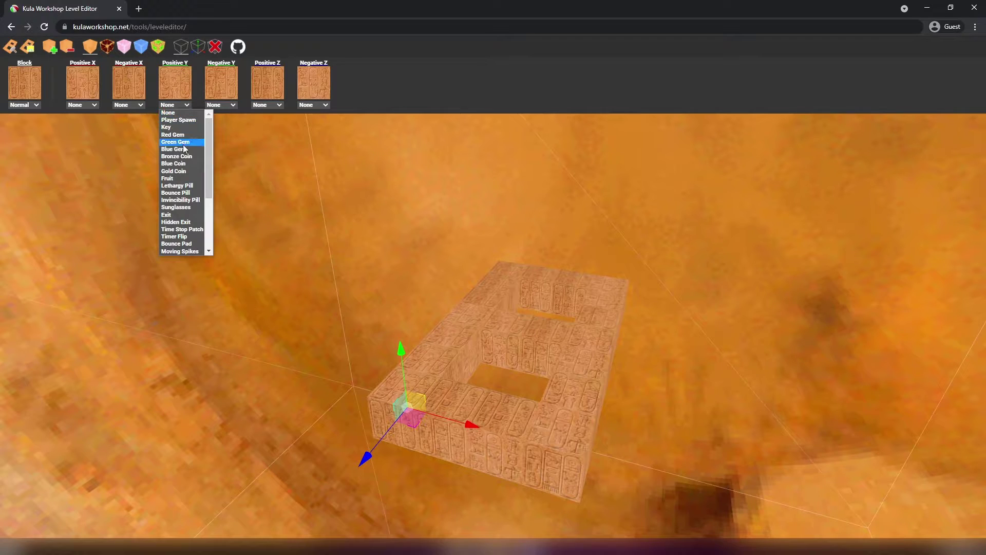
scroll(187, 177, down, 3)
scroll(187, 180, up, 3)
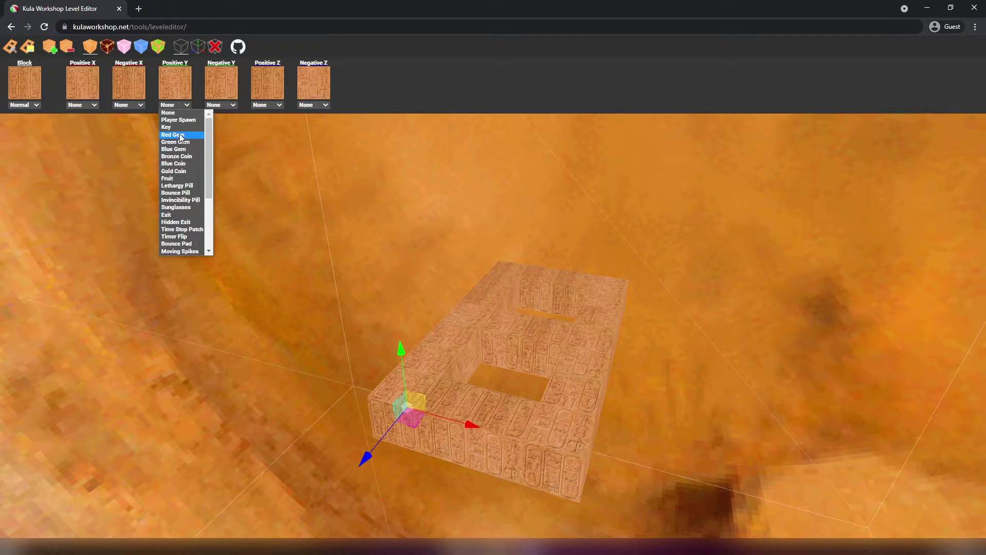
click(175, 120)
drag(318, 363, 330, 366)
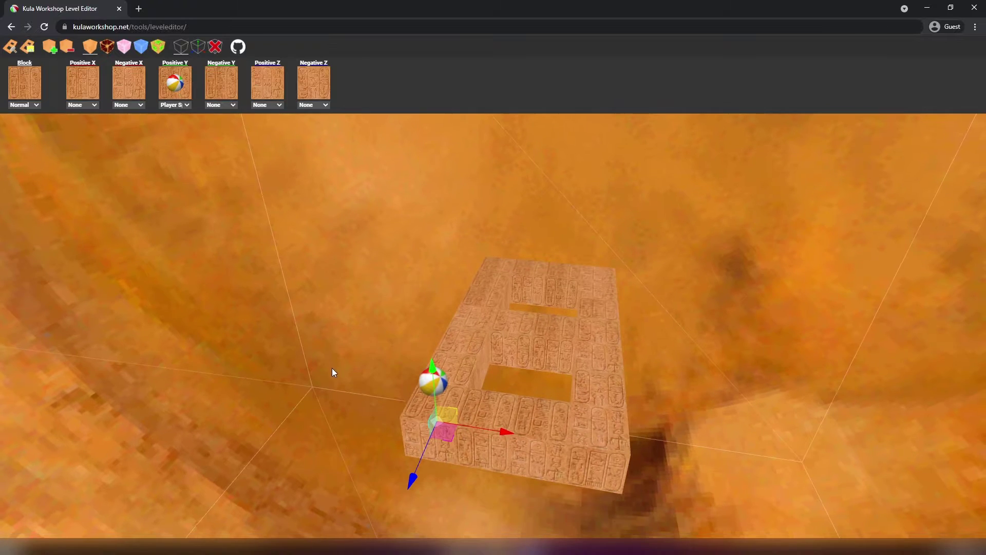
- Place a Bronze Coin on the positive Y face of a block farther along the player spawn's side
click(407, 411)
click(406, 414)
drag(329, 415, 453, 321)
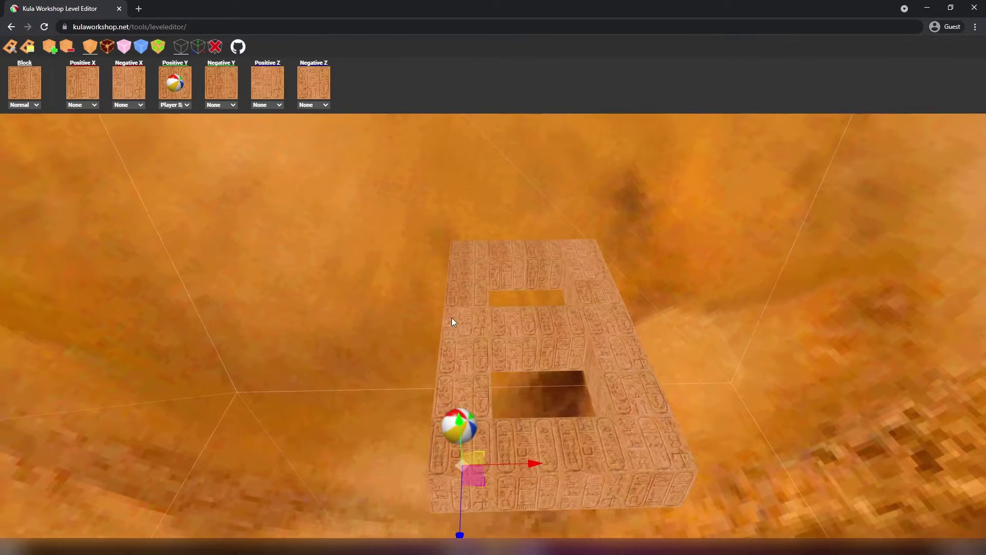
click(463, 363)
drag(399, 380, 210, 188)
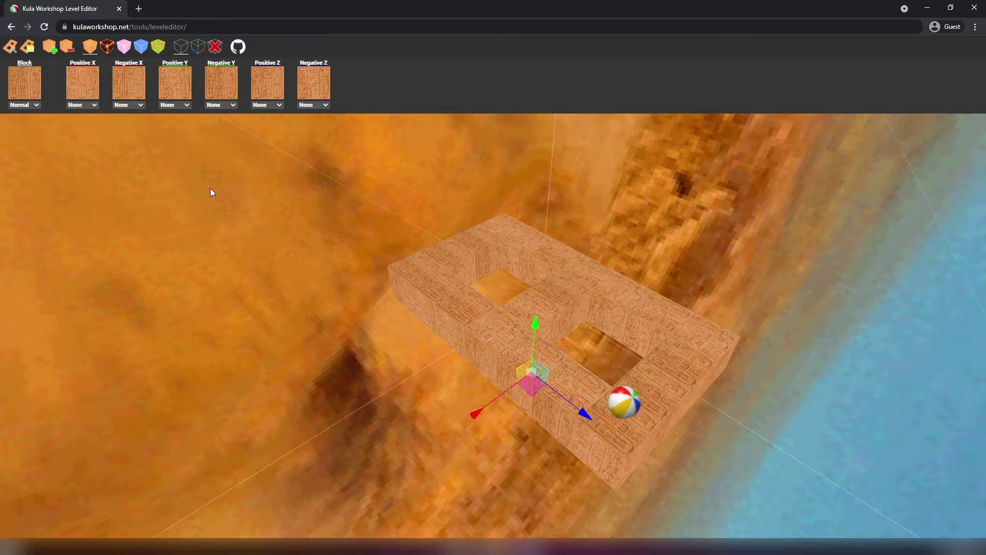
click(175, 105)
click(180, 160)
drag(167, 266, 257, 323)
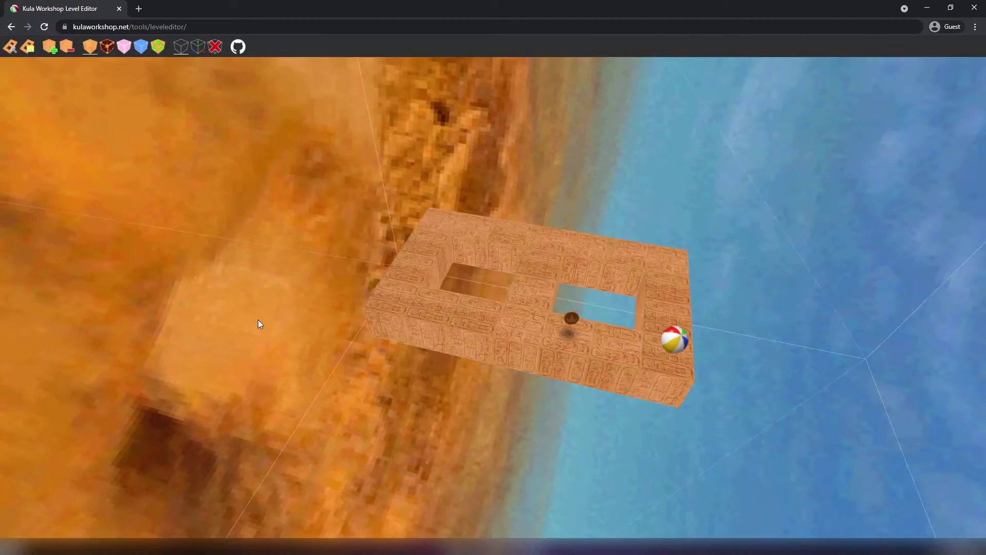
- Place an Exit on the positive Y face of the far corner block on the player spawn's side
click(393, 317)
click(189, 106)
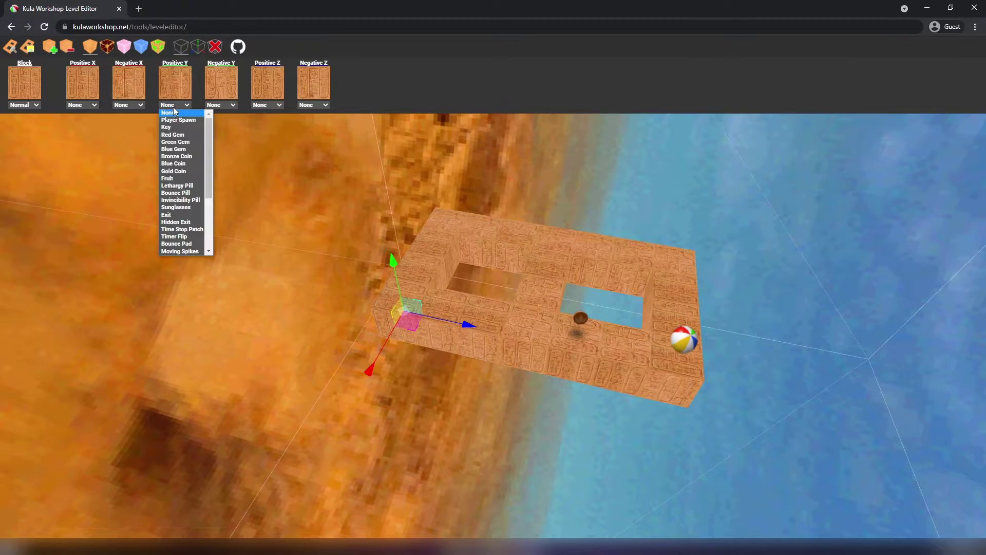
click(189, 215)
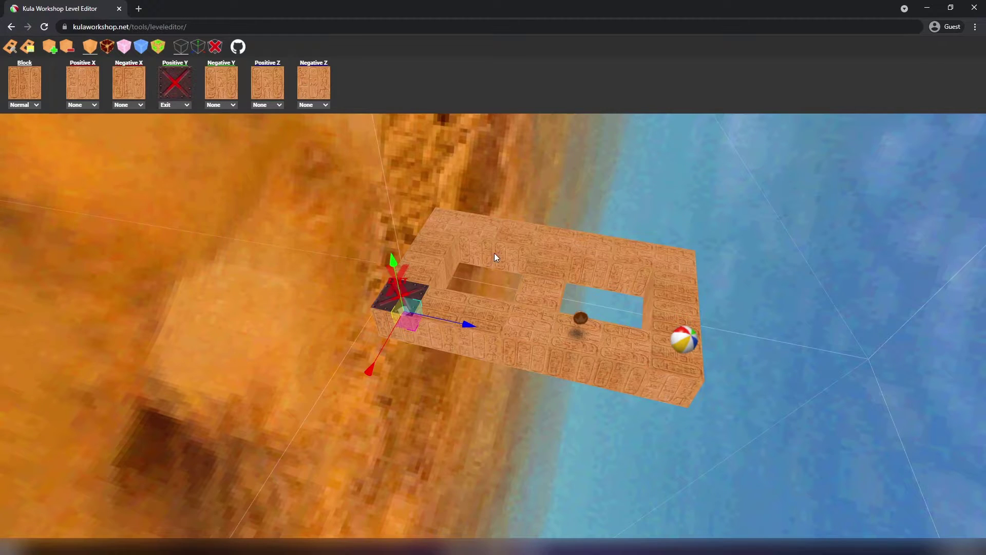
- Place a Bronze Coin on the positive Y face of a block near the far end of the platform's opposite side
click(490, 235)
click(183, 107)
click(181, 152)
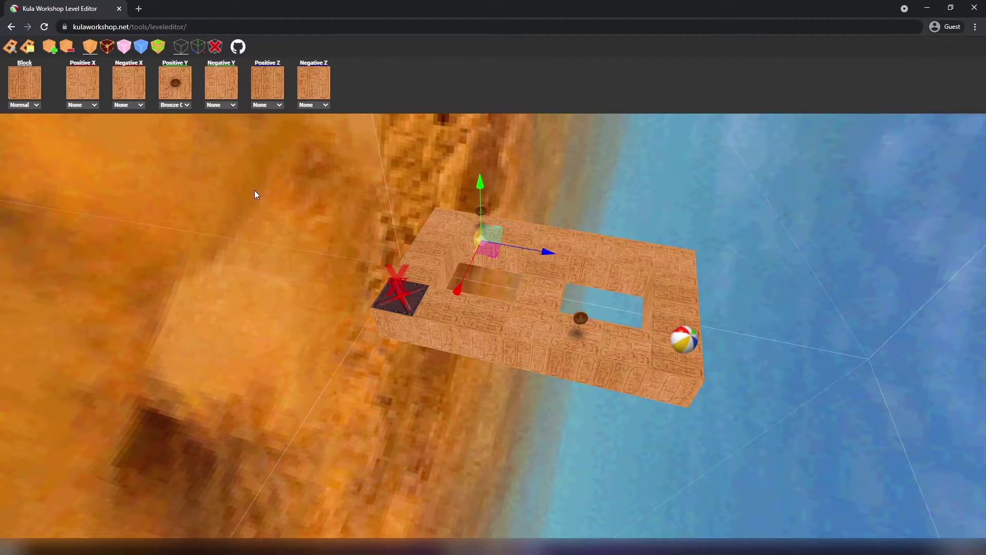
- Place a Key on the positive Y face of a block midway along the side opposite the player spawn
click(524, 237)
click(172, 104)
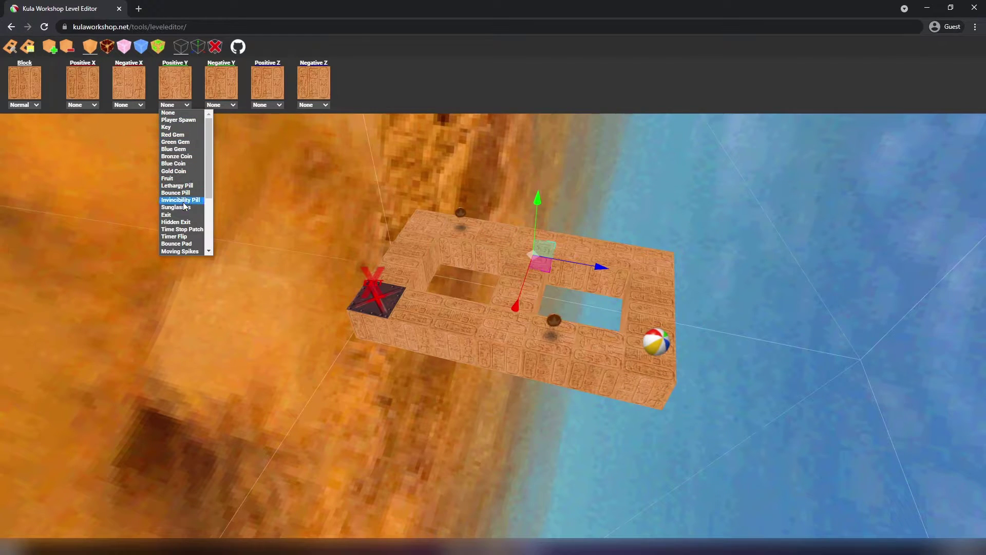
scroll(183, 213, down, 3)
scroll(184, 190, up, 5)
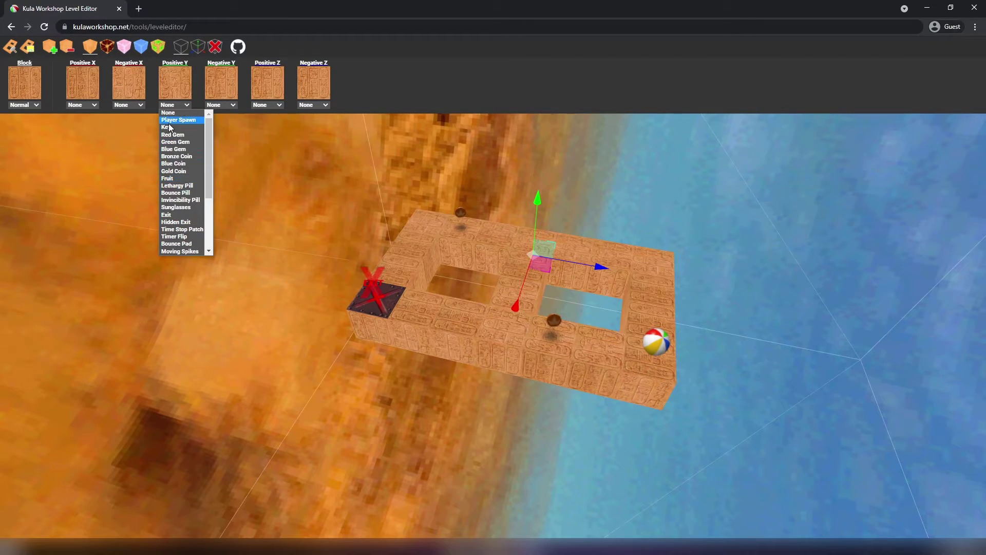
click(172, 126)
- Place a Fruit on the positive Y face of the near corner block across from the player spawn
click(690, 322)
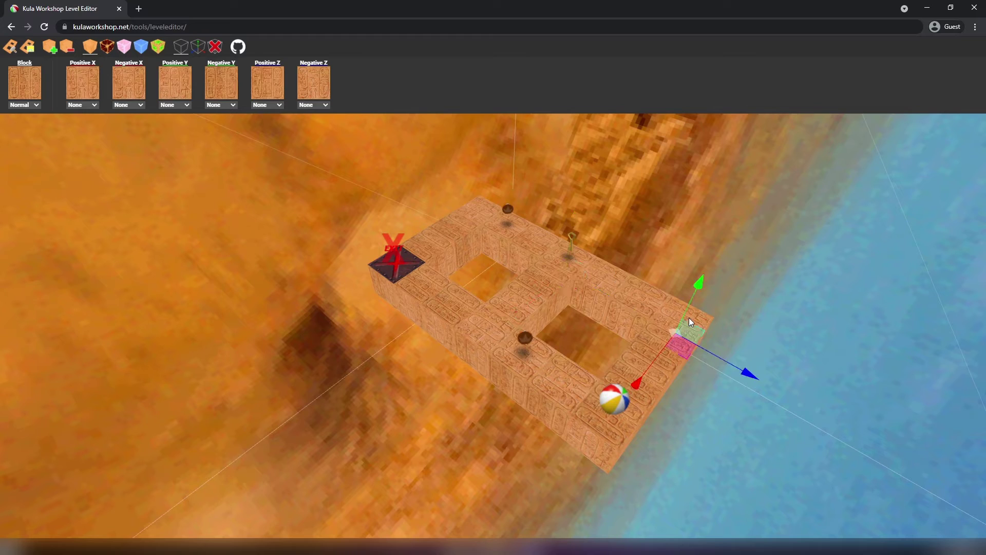
click(174, 106)
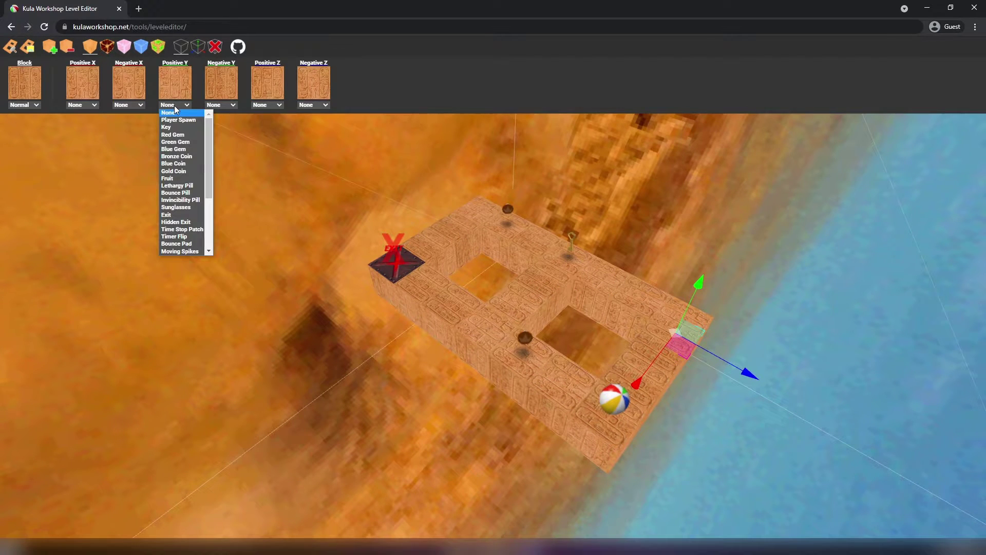
click(190, 177)
drag(236, 283, 197, 302)
click(198, 302)
drag(250, 350, 208, 329)
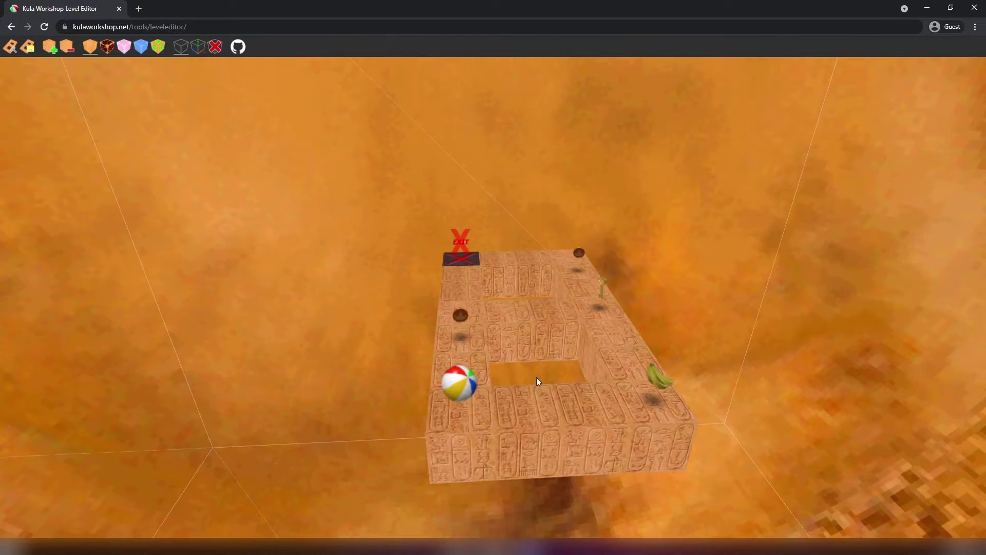
click(518, 336)
drag(513, 338, 501, 307)
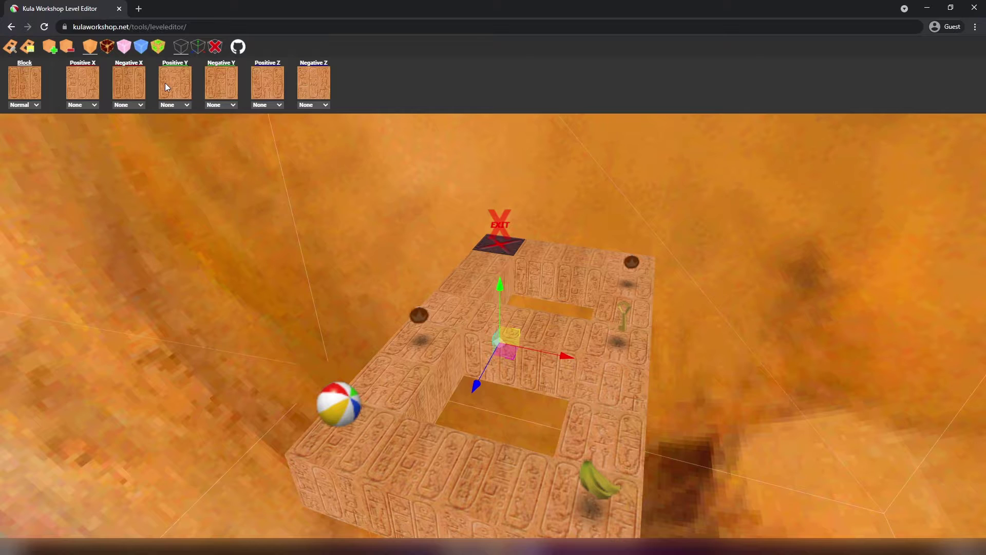
drag(566, 357, 510, 392)
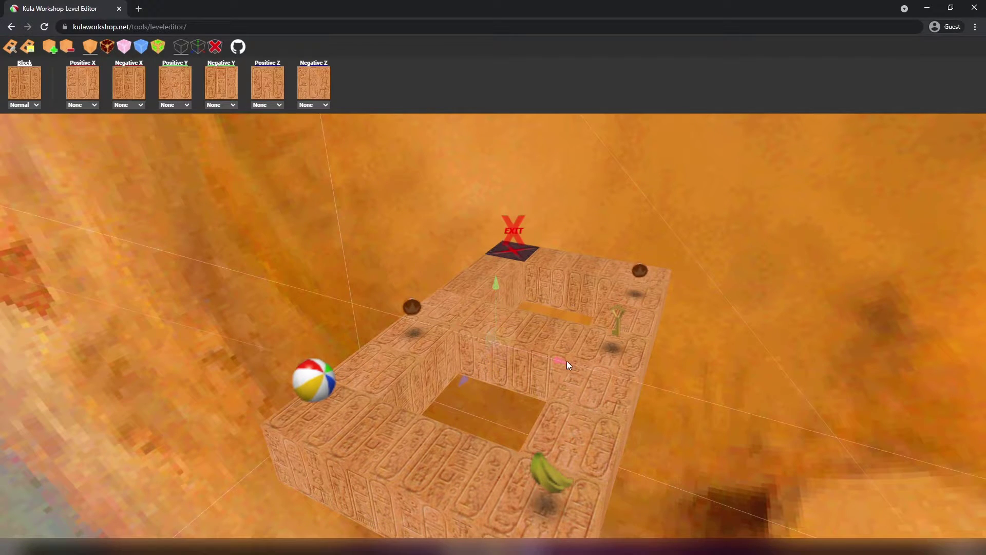
click(83, 105)
click(180, 266)
drag(181, 269, 299, 349)
click(208, 272)
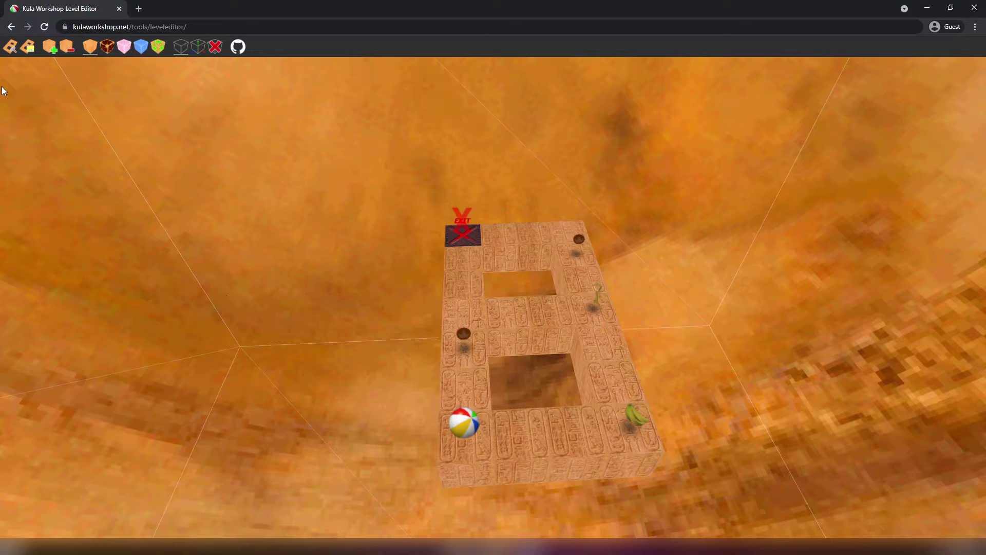
- Export the finished level as a file and reload the editor to start an empty level
click(11, 51)
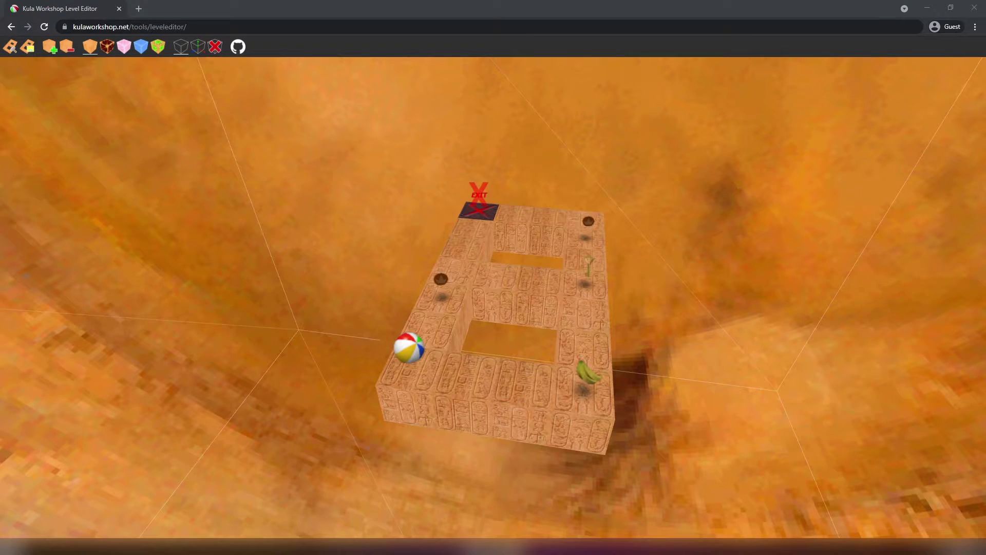
click(43, 27)
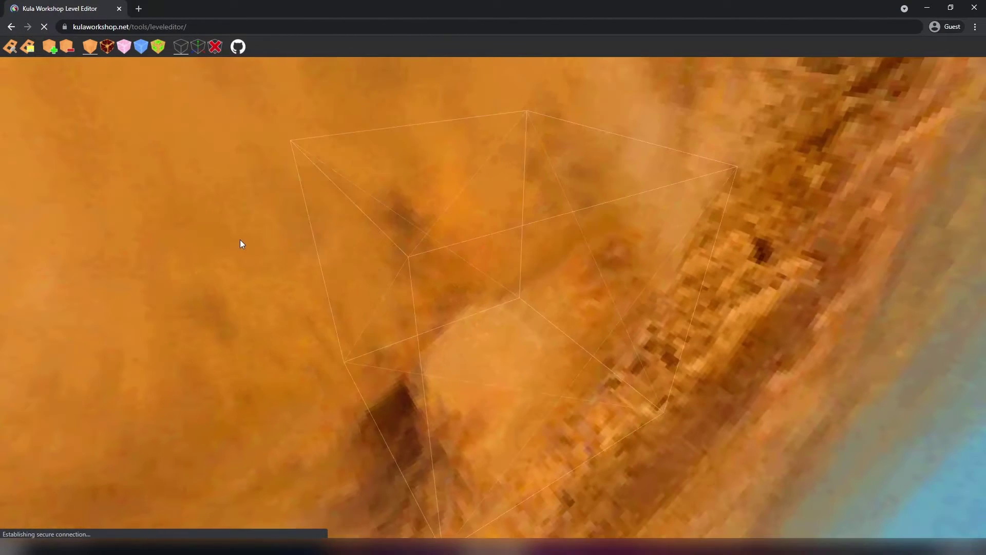
- Build a straight row of five separate blocks along the Z axis, leaving a gap between neighbouring blocks
drag(250, 246, 442, 304)
scroll(475, 316, up, 5)
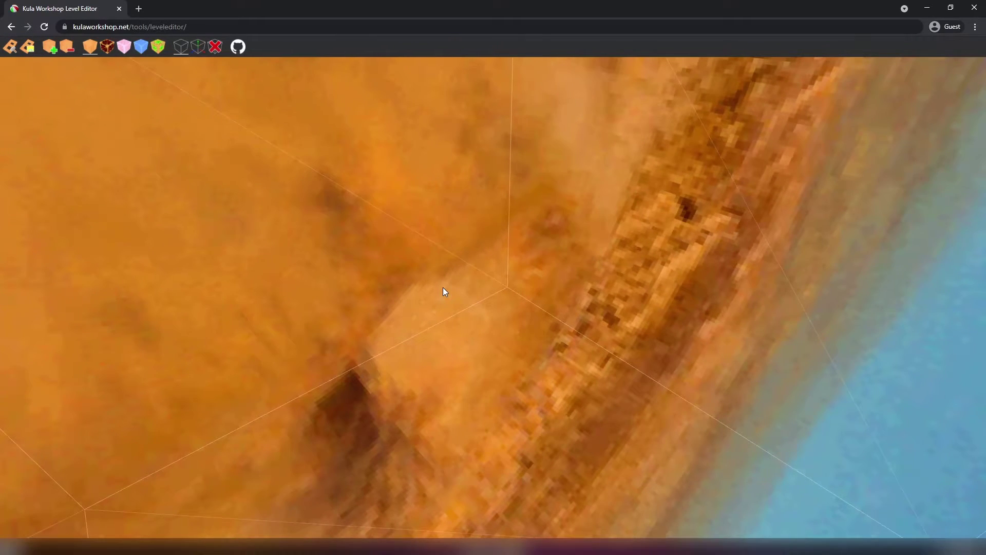
click(443, 289)
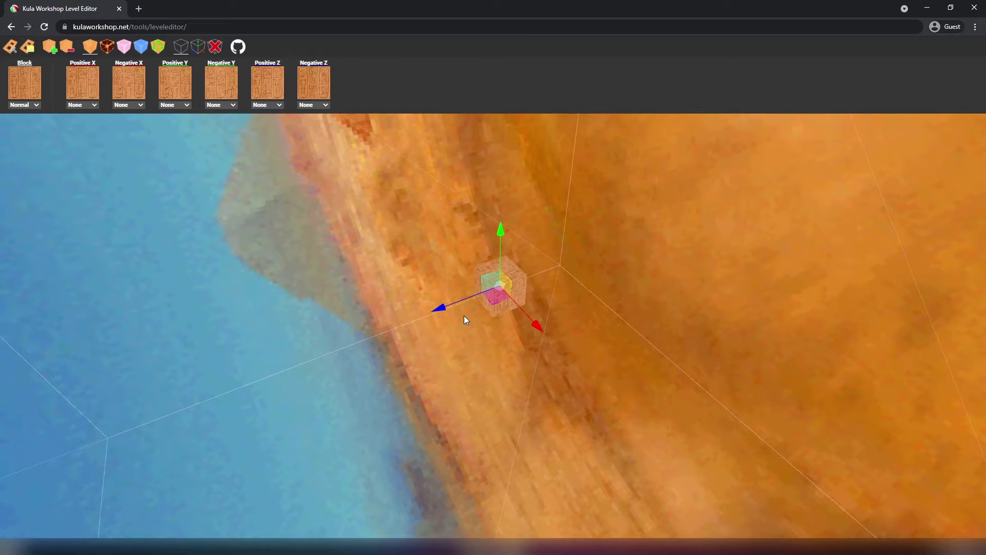
shift+drag(471, 296, 395, 310)
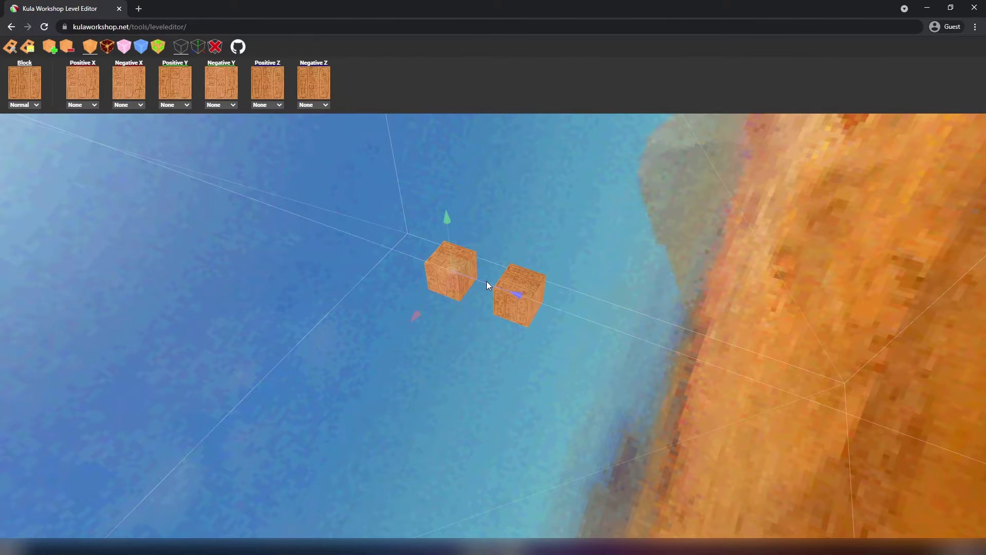
click(449, 276)
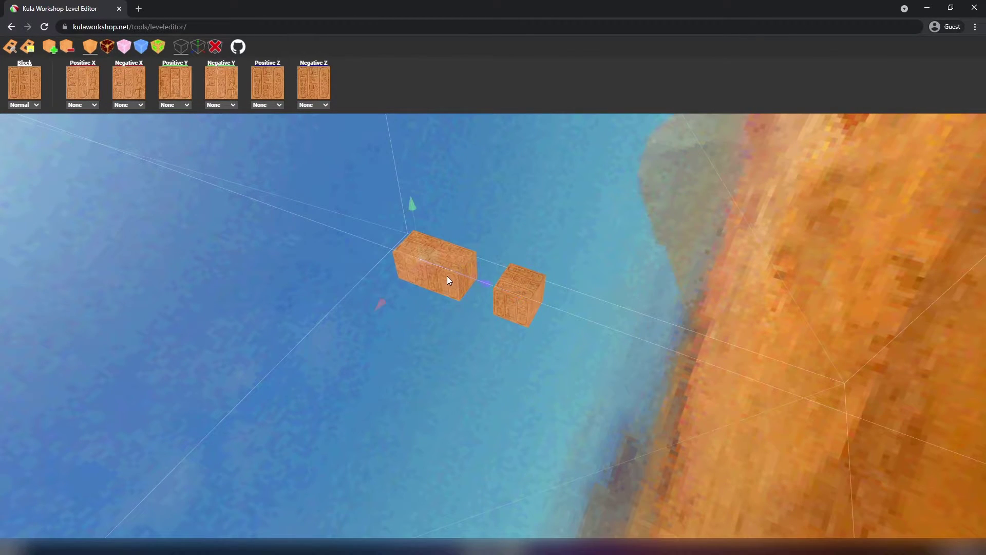
shift+drag(435, 271, 624, 340)
click(643, 339)
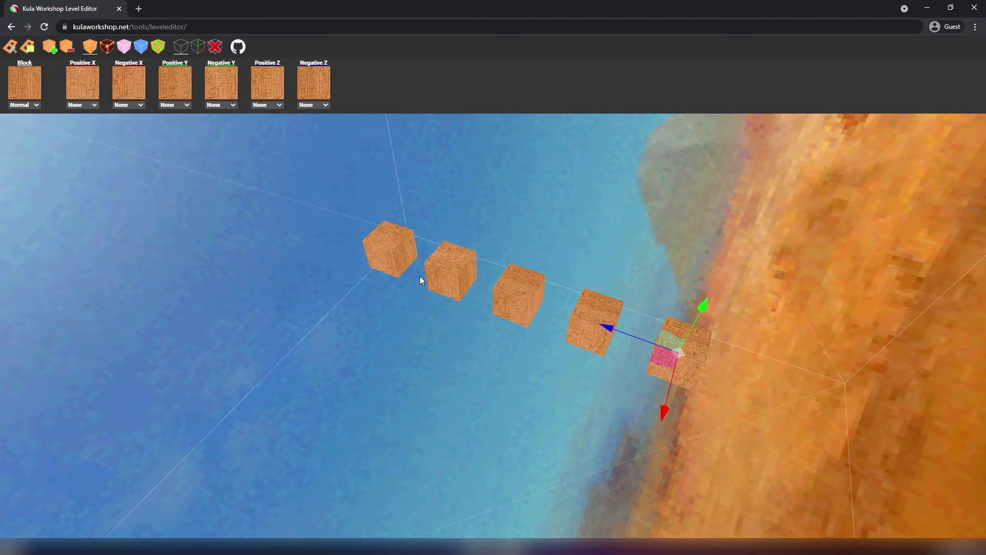
- Place a Player Spawn on the positive Y face of the block at one end of the row
click(385, 261)
click(161, 104)
click(177, 247)
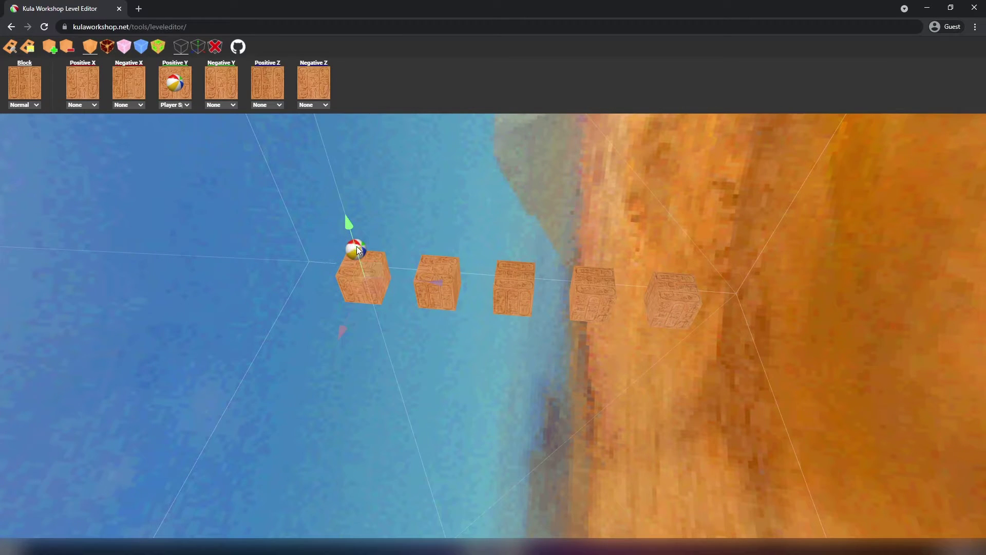
- Place an Exit on the positive Y face of the end block opposite the player spawn
click(697, 309)
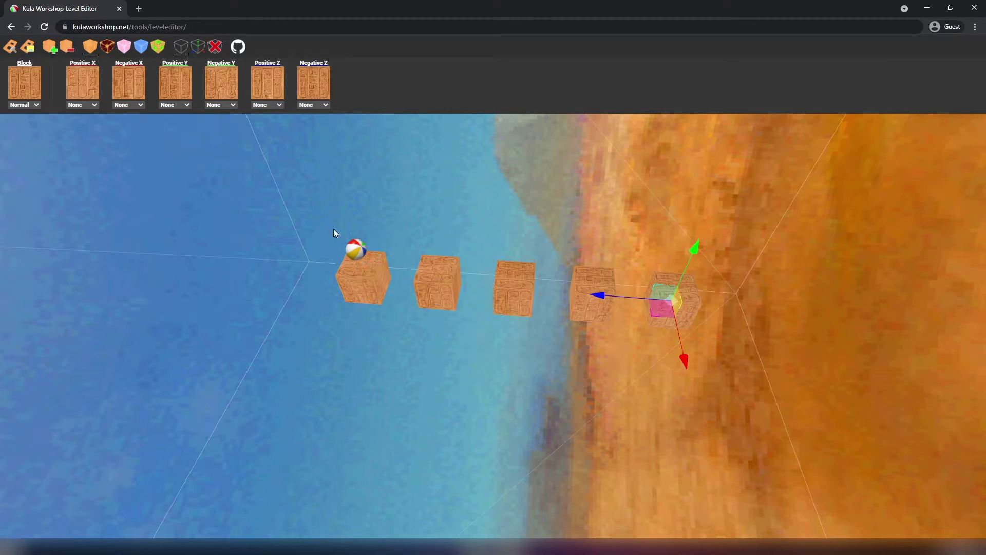
click(174, 105)
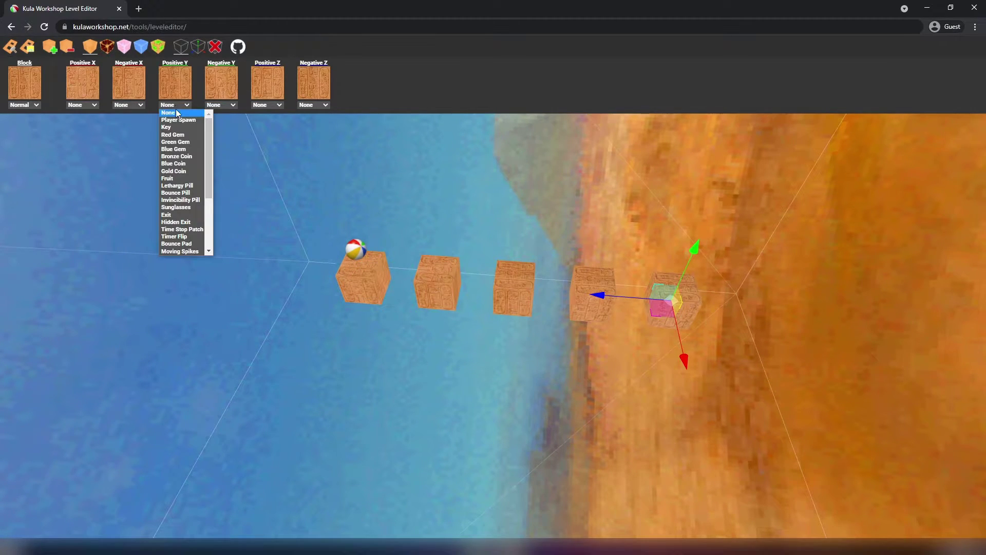
click(175, 215)
- Change the three middle blocks of the row to the Fire block type
click(455, 283)
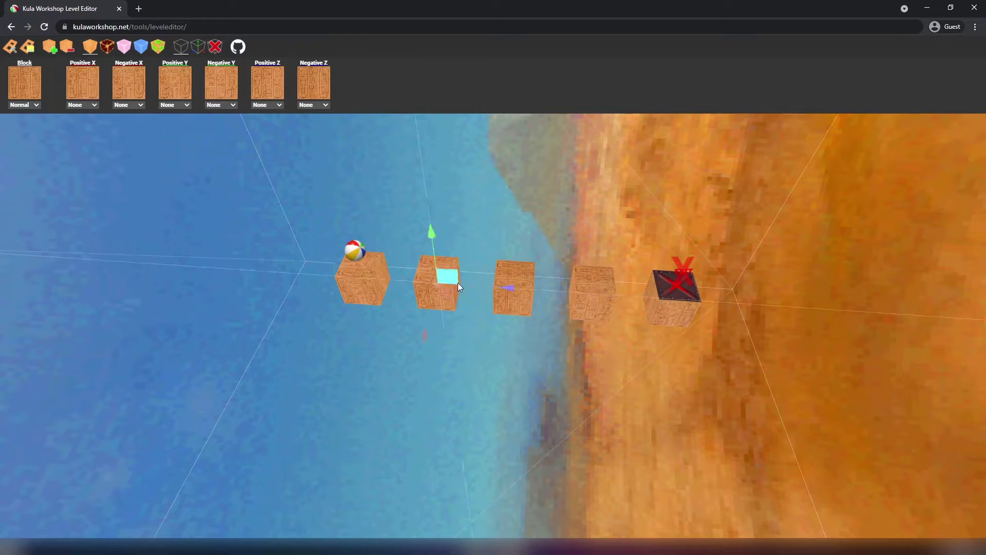
click(523, 280)
click(577, 273)
click(430, 276)
click(34, 106)
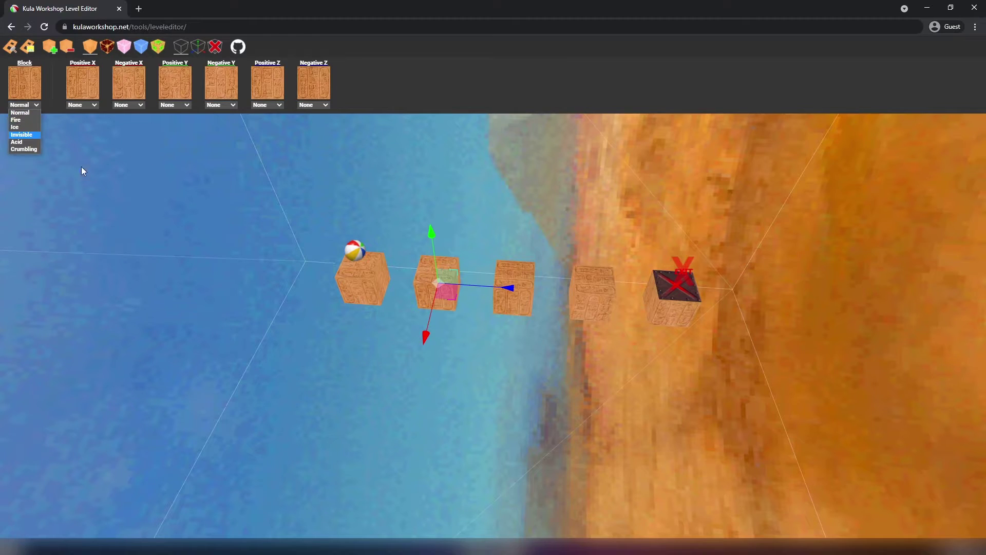
click(27, 120)
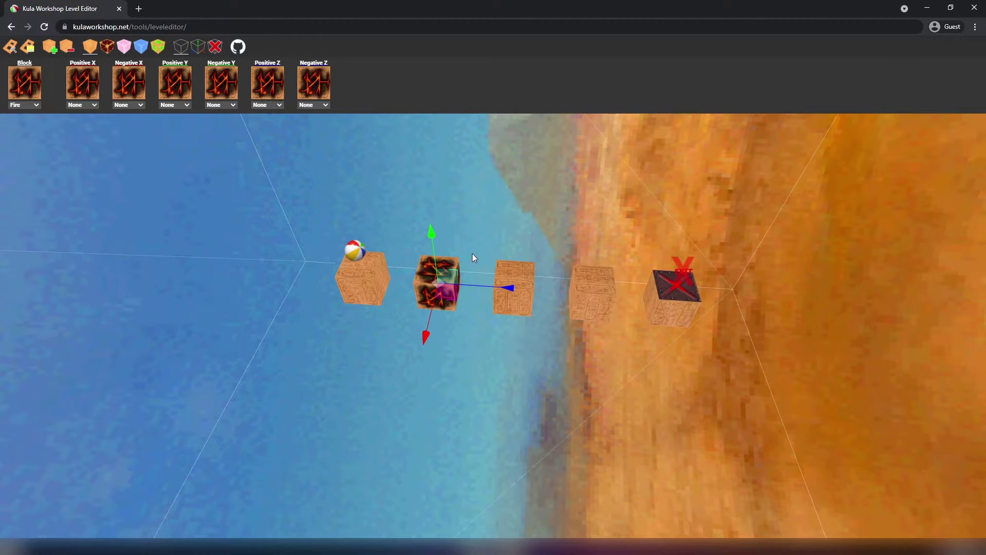
click(512, 268)
click(30, 105)
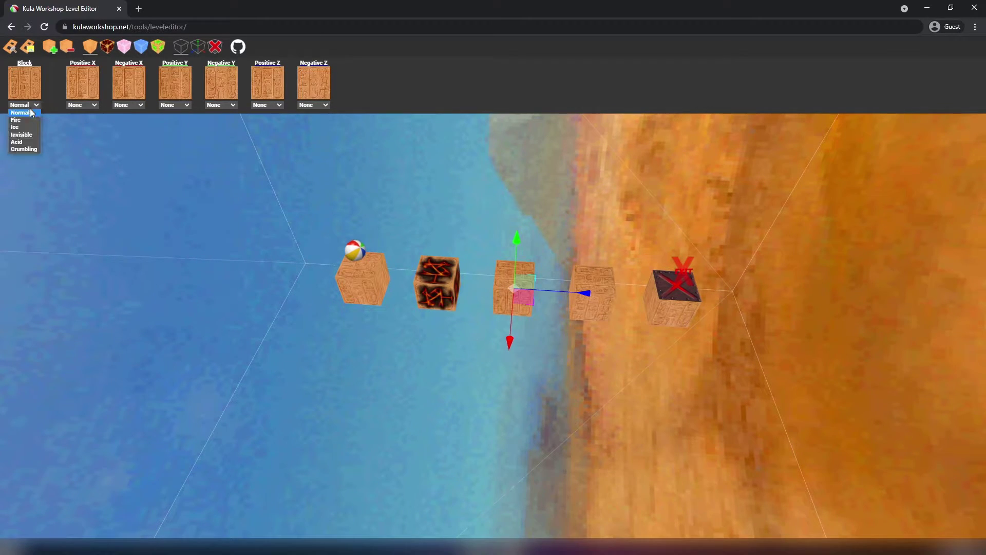
click(26, 119)
click(600, 280)
click(30, 105)
click(26, 120)
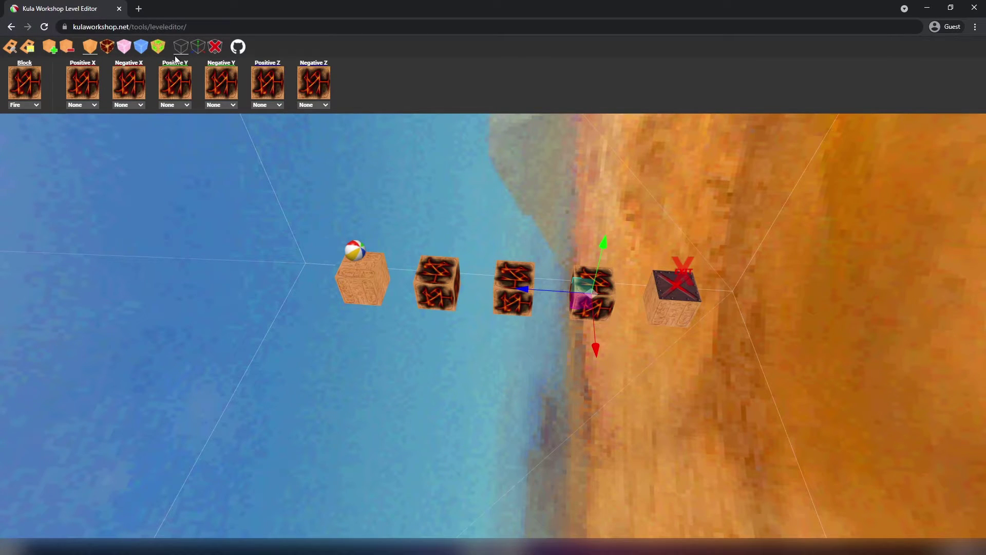
- Place a Blue Coin on the positive Y face of the fire block next to the player spawn block
drag(524, 285, 421, 343)
click(421, 343)
click(173, 105)
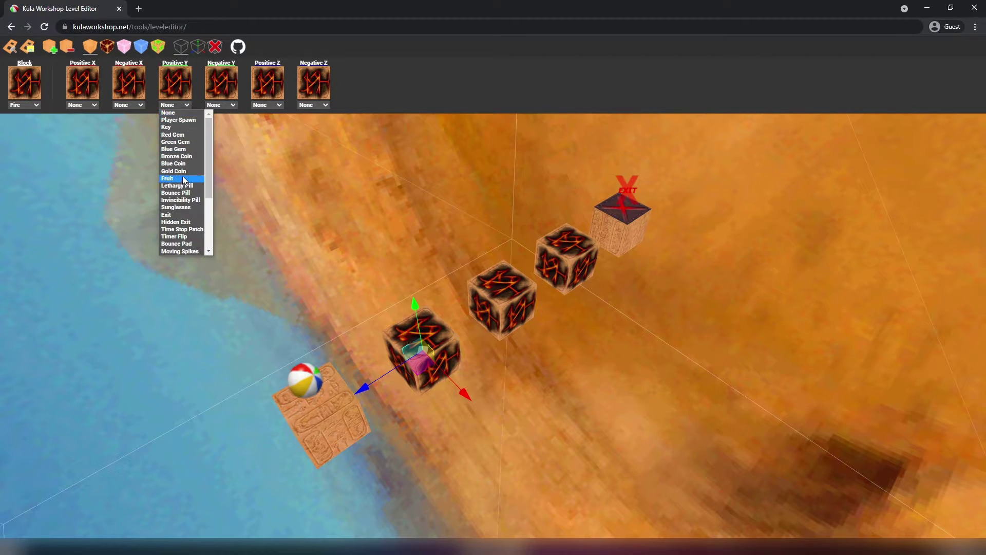
click(173, 150)
drag(581, 290, 524, 287)
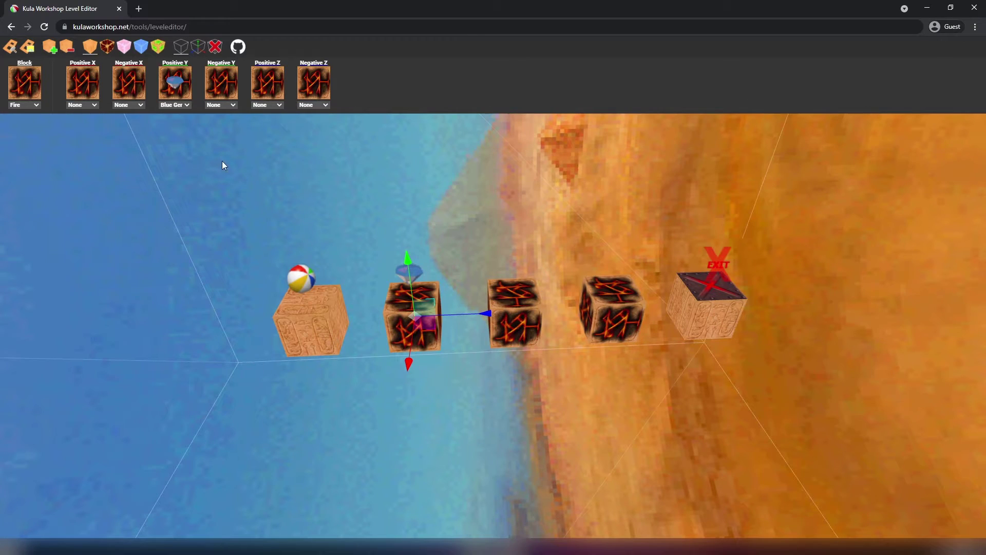
click(175, 104)
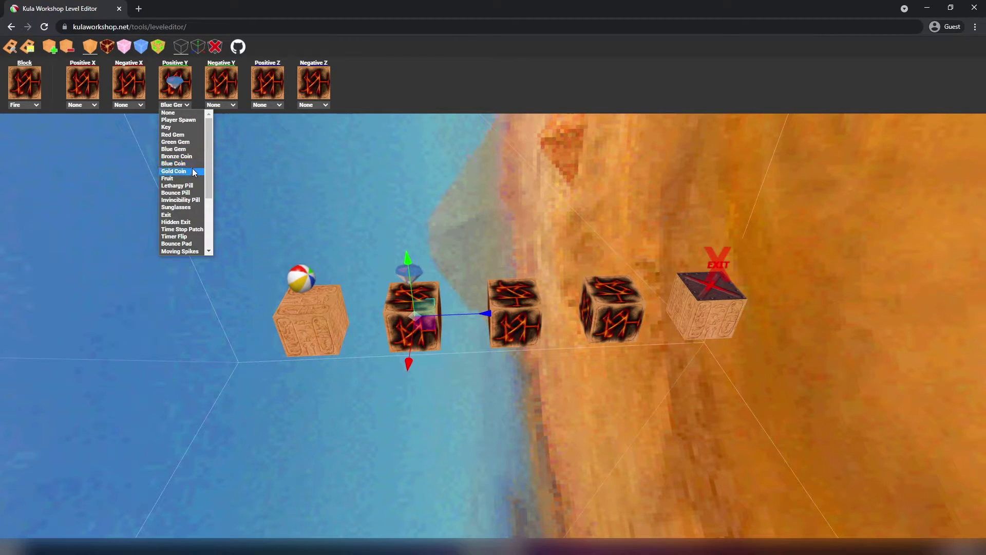
click(173, 163)
- Place a Blue Coin on the positive Y face of the fire block next to the exit block
click(602, 311)
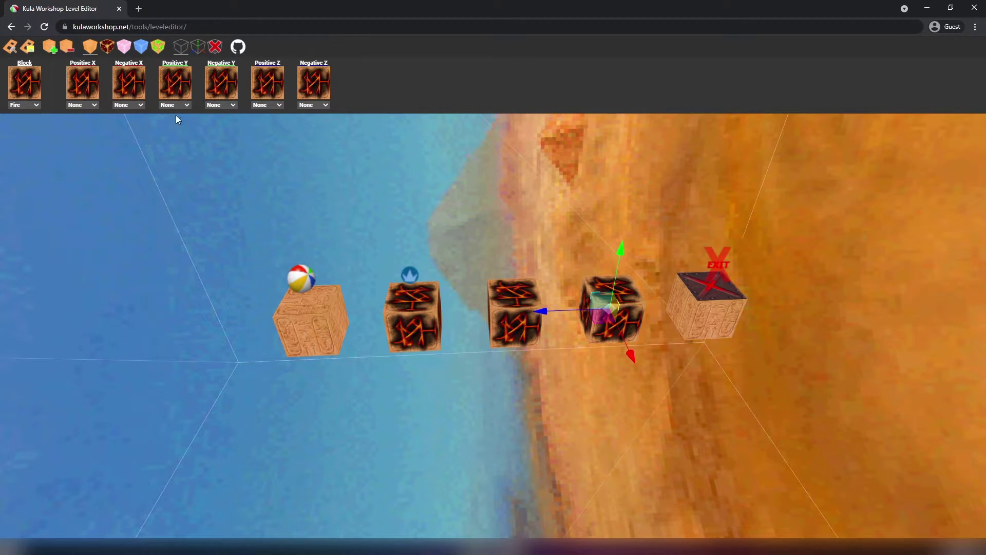
click(174, 105)
click(185, 163)
- Place a Key on the positive Y face of the middle fire block
click(523, 281)
click(167, 105)
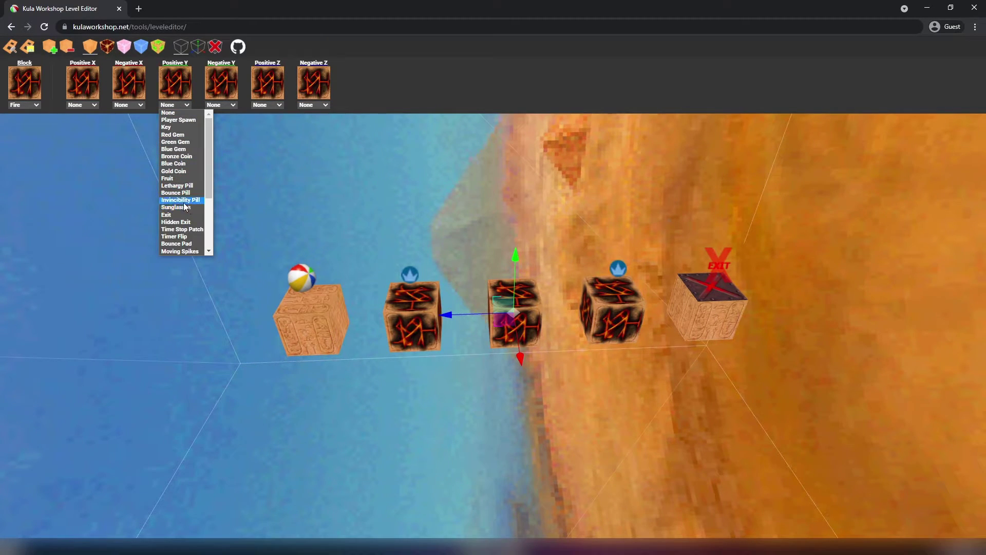
click(174, 128)
drag(211, 196, 214, 166)
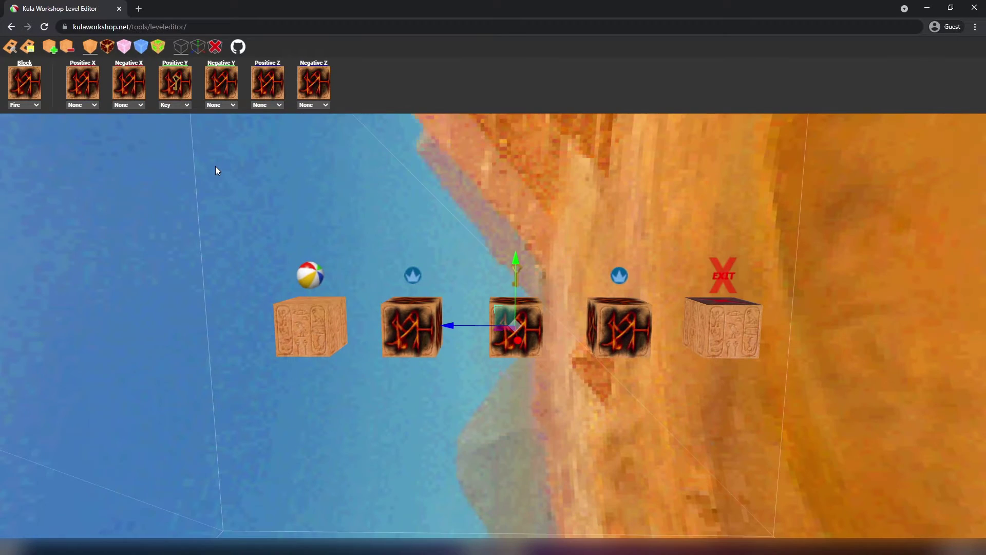
- Place a Key on the negative Y face of the fire block next to the player spawn block
drag(315, 369, 324, 334)
click(408, 331)
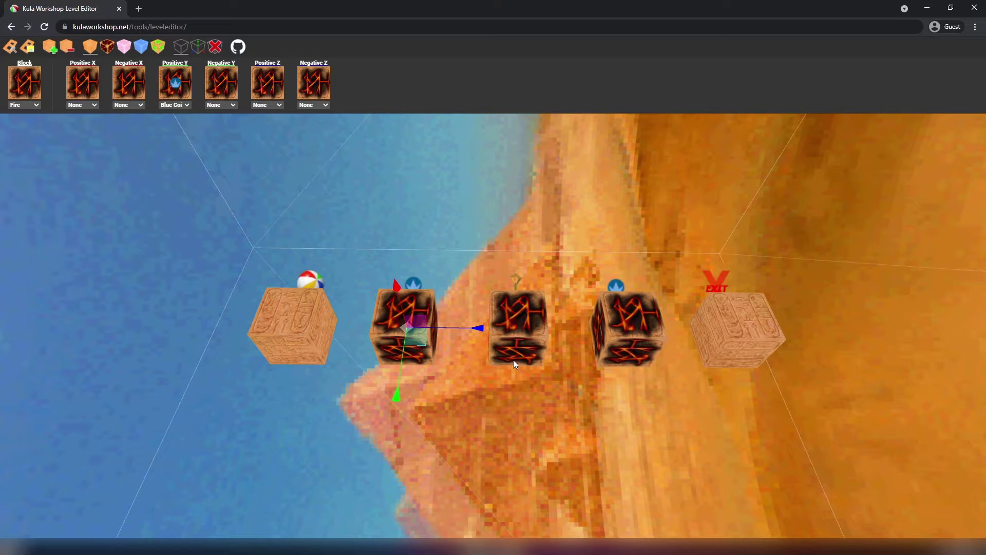
click(220, 106)
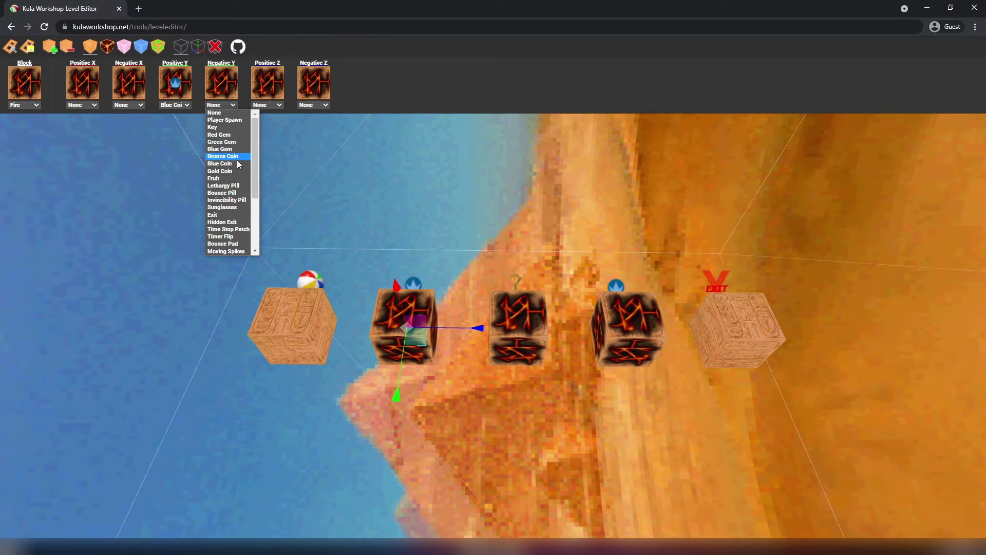
click(220, 127)
- Export the fire block level as a file and minimize the browser to reach the desktop
drag(350, 252, 214, 273)
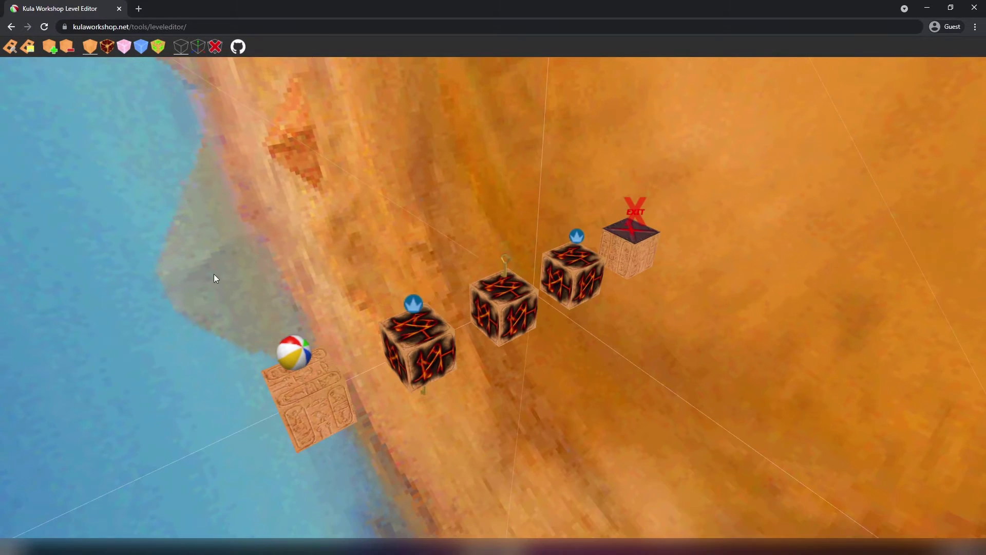
click(6, 48)
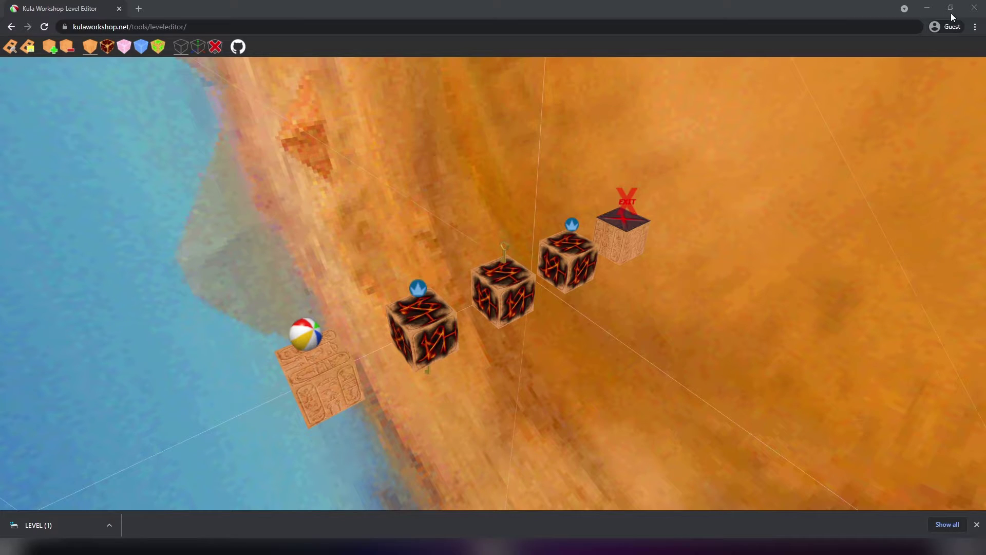
click(928, 7)
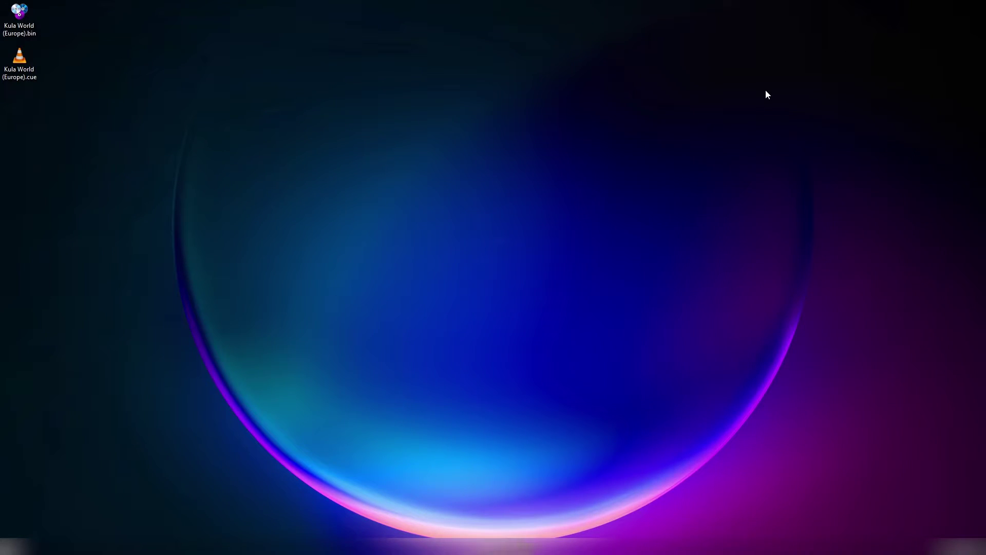
- Move the LEVEL and LEVEL (1) files from the Downloads folder to the desktop
drag(985, 102, 552, 71)
drag(524, 158, 414, 175)
drag(412, 170, 39, 212)
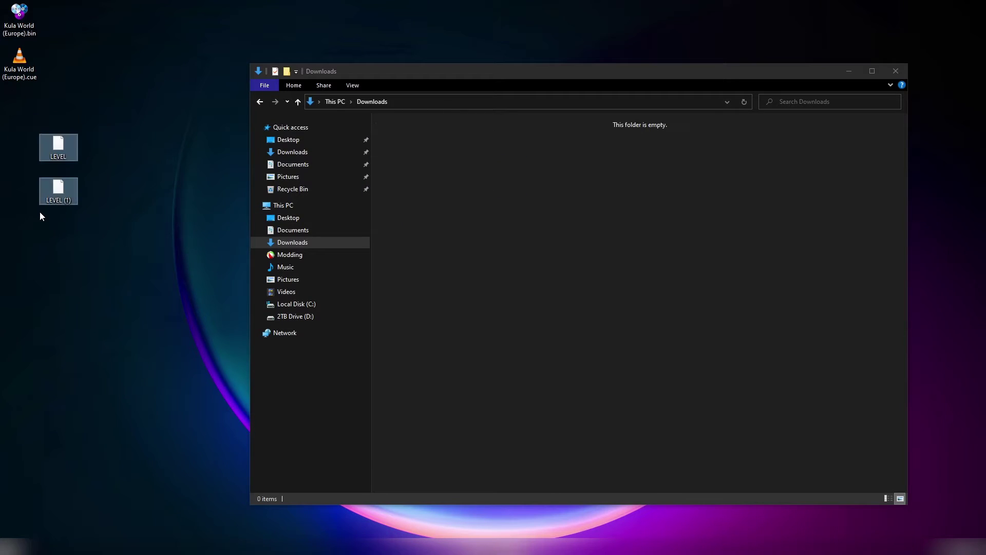
- Rename the desktop file LEVEL as LEVEL 1 and the file LEVEL (1) as LEVEL 2
key(F2)
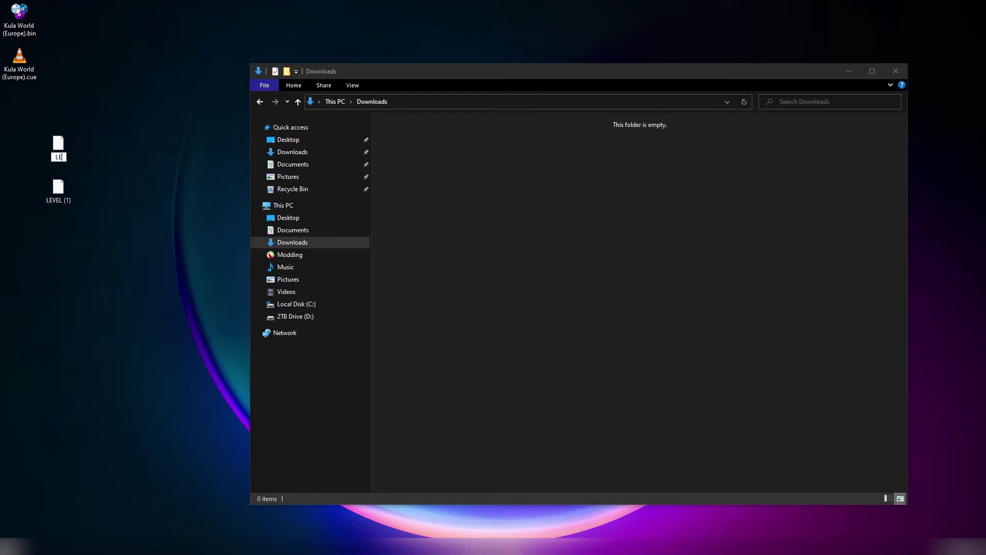
text(1)
key(Return)
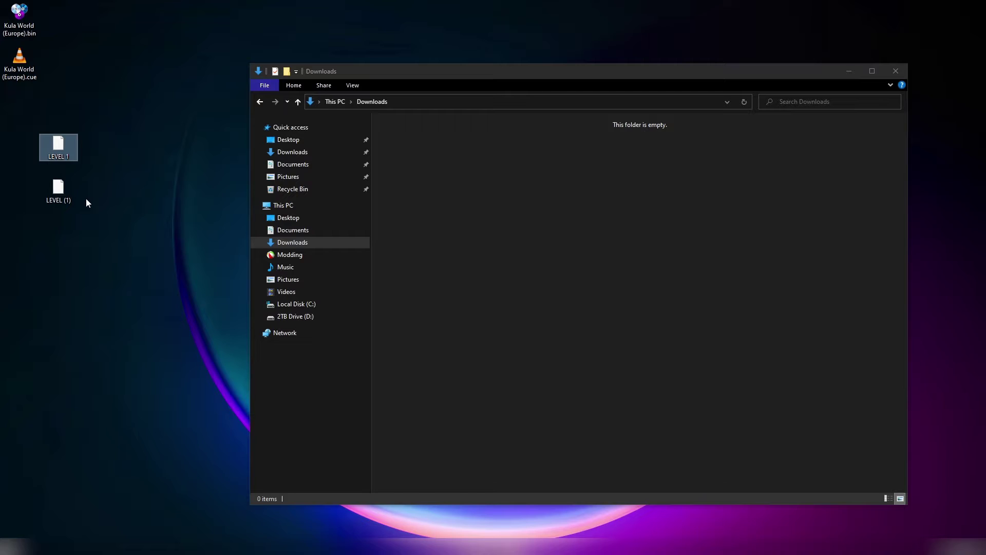
key(Down)
key(F2)
text(LEVEL 2)
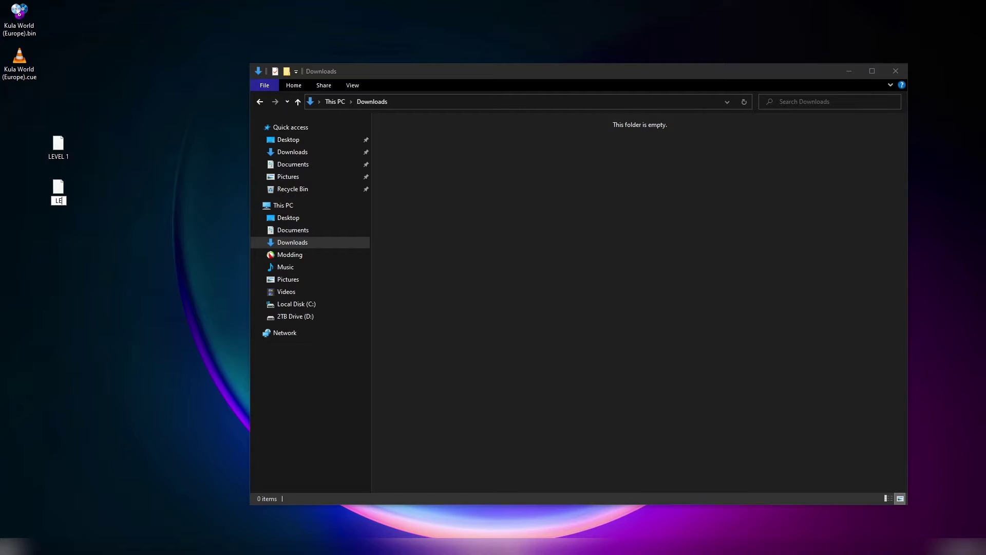
key(Return)
- Line up both level files below the Kula World (Europe).cue file on the desktop and close the Downloads window
drag(95, 152, 52, 205)
drag(62, 153, 26, 119)
click(77, 104)
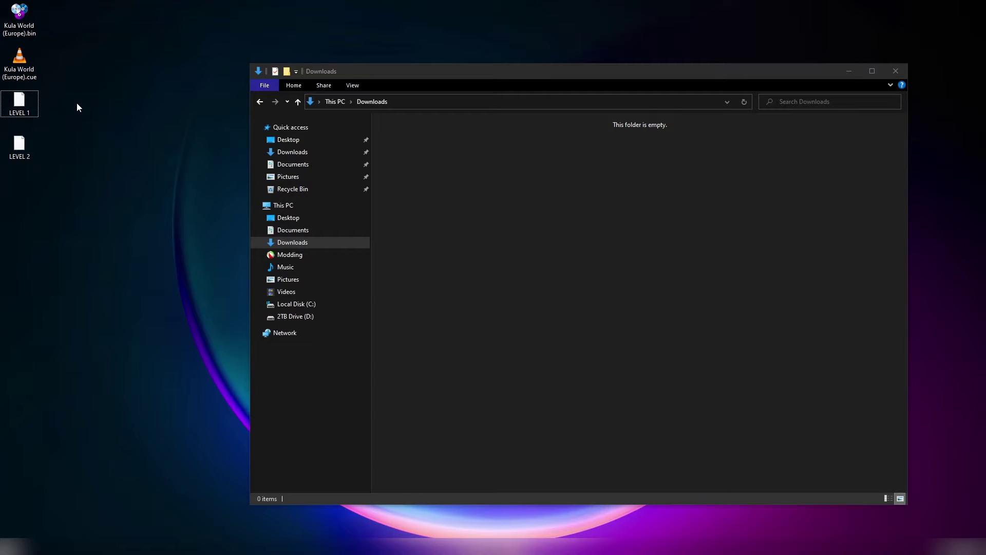
click(895, 71)
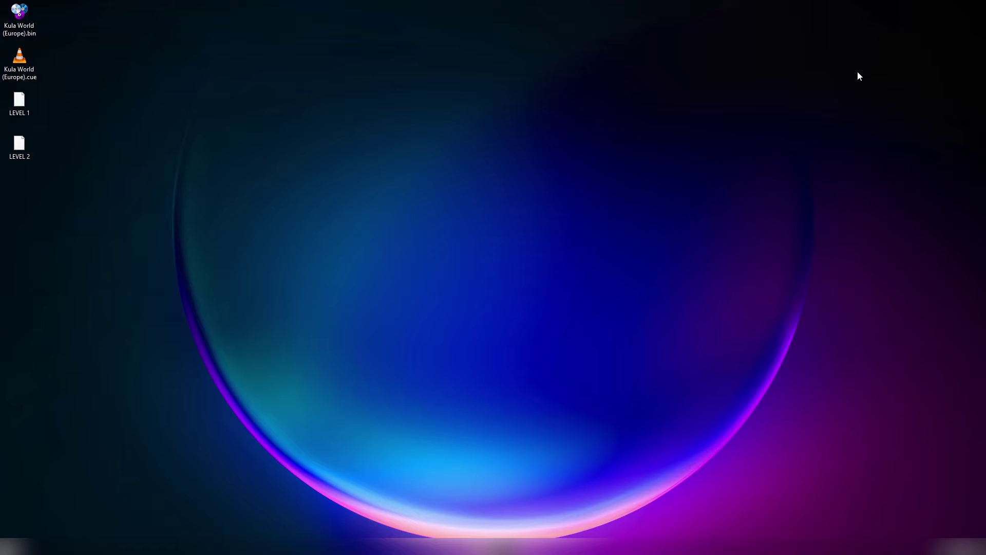
- Switch back to the browser, go to kulaworkshop.net and open its Tools page
drag(115, 95, 79, 153)
click(443, 538)
click(284, 26)
text(ku)
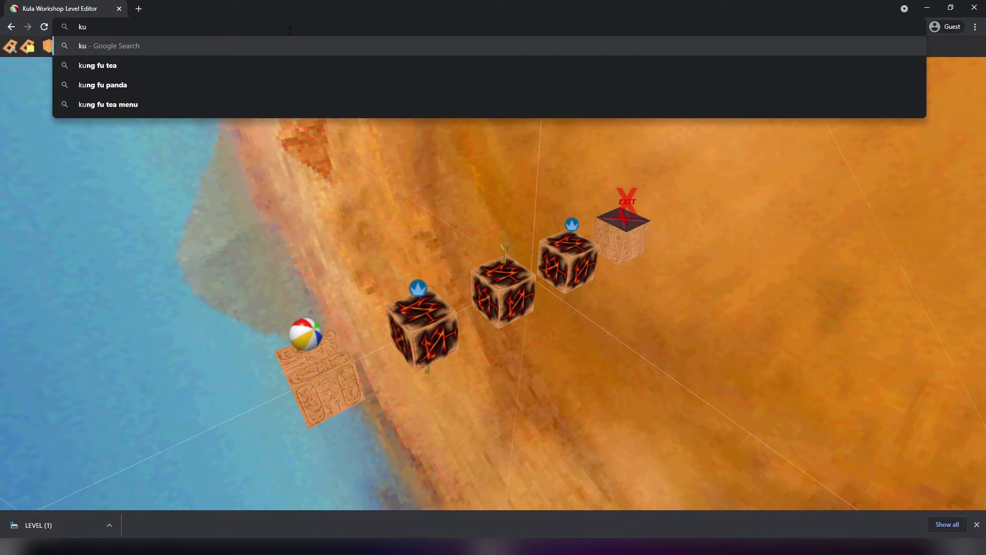
text(laworkshop.net)
key(Return)
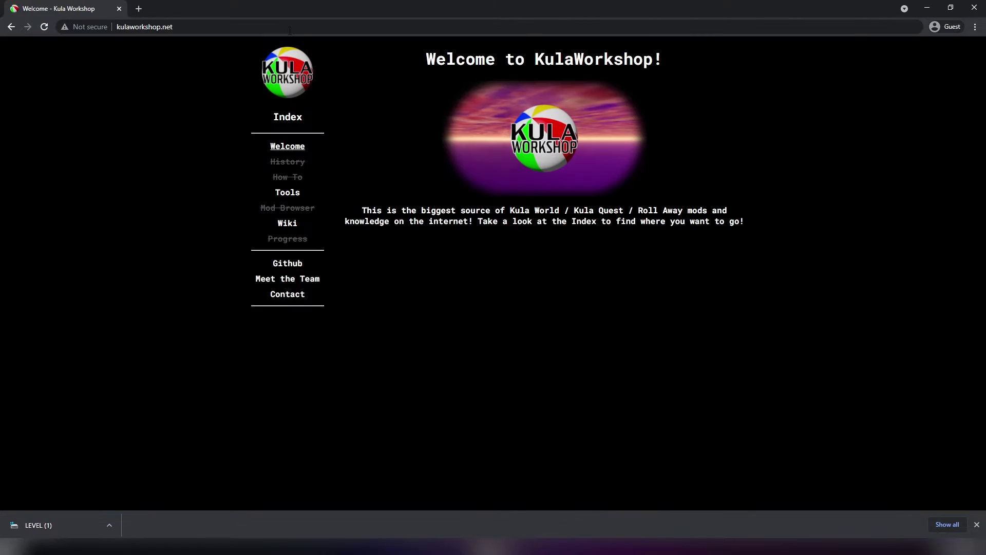
click(282, 195)
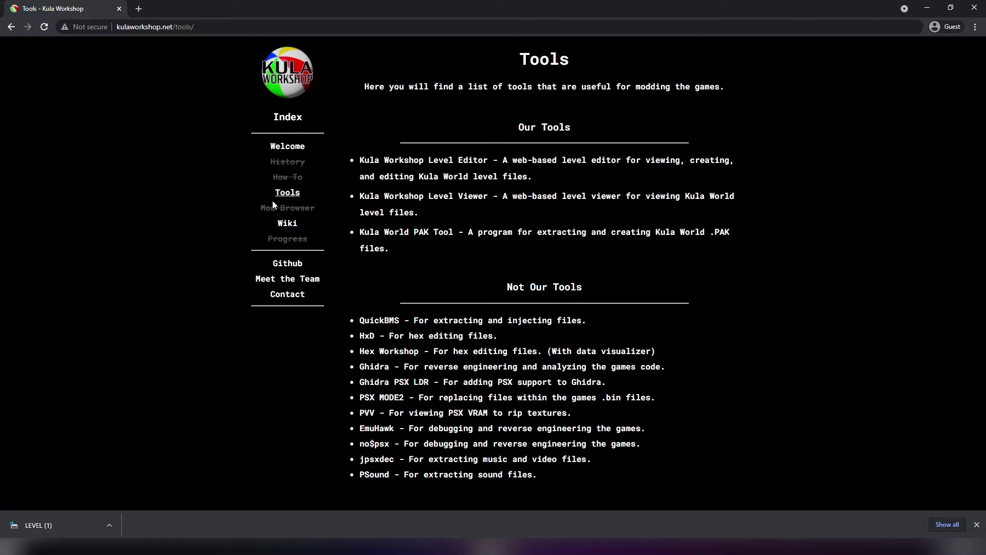
- Open the Kula World PAK Tool's GitHub page and download KulaWorldPAKTool_V1.0.zip from the V1.0 release
click(405, 232)
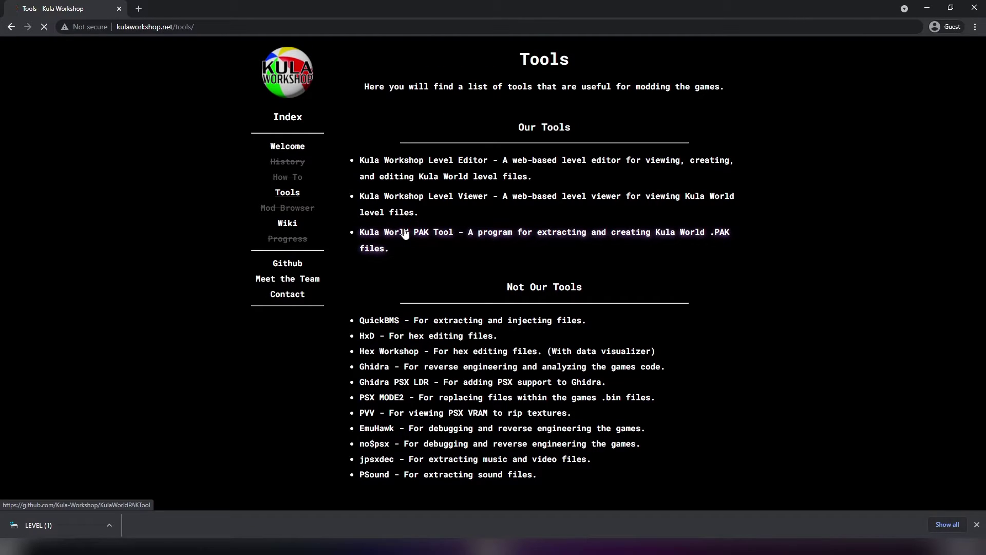
click(976, 524)
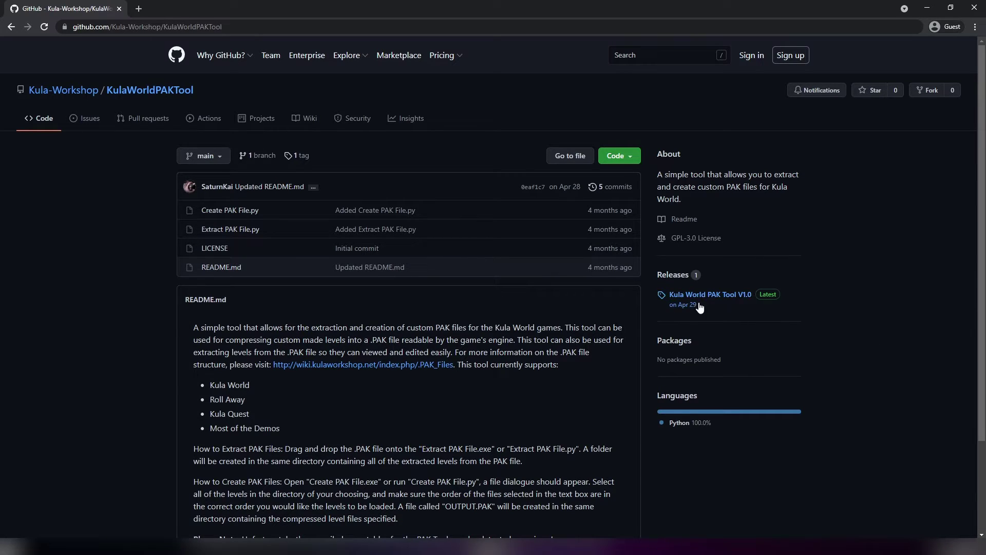
click(730, 300)
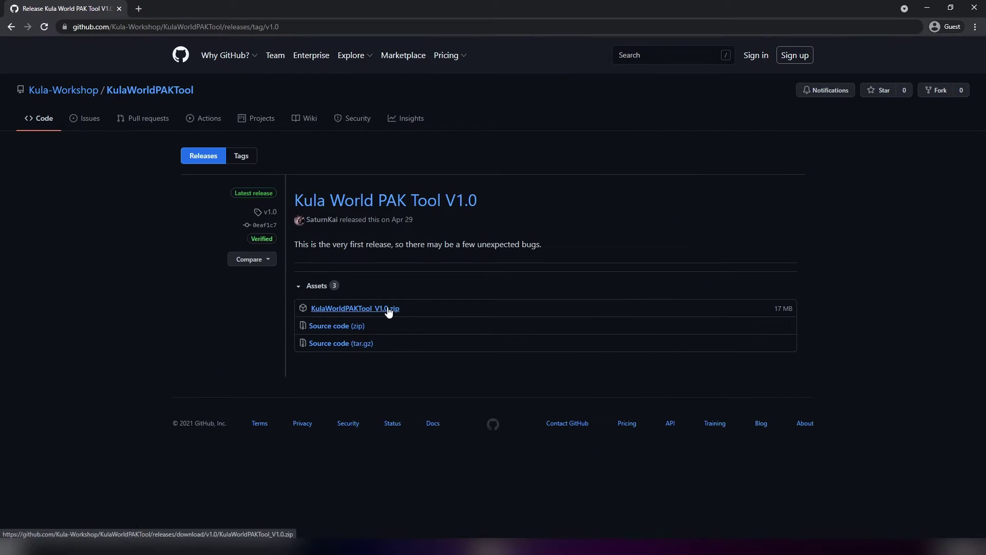
click(386, 310)
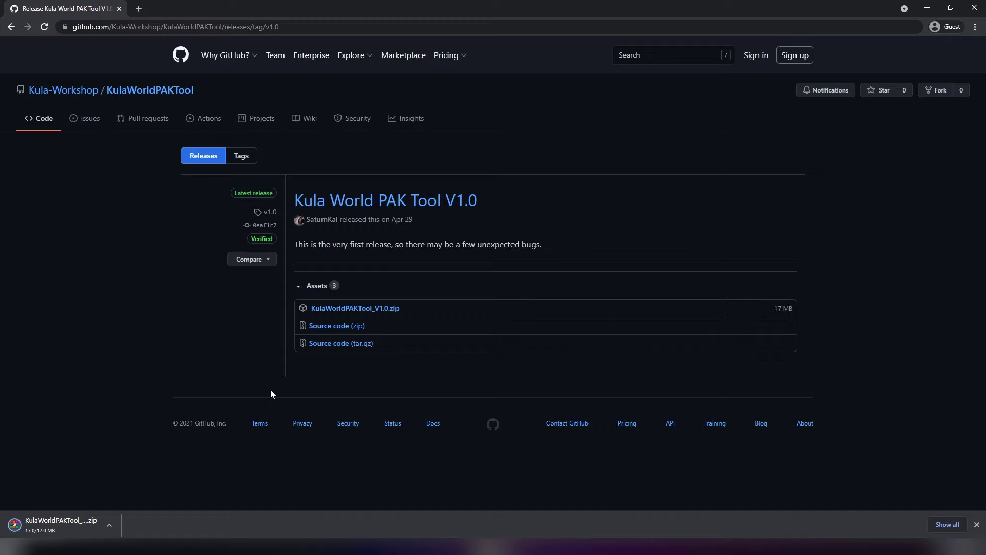
- Extract KulaWorldPAKTool_V1.0.zip in the Downloads folder and open the extracted Kula World PAK Tool V1.0 folder
key(super+e)
click(670, 144)
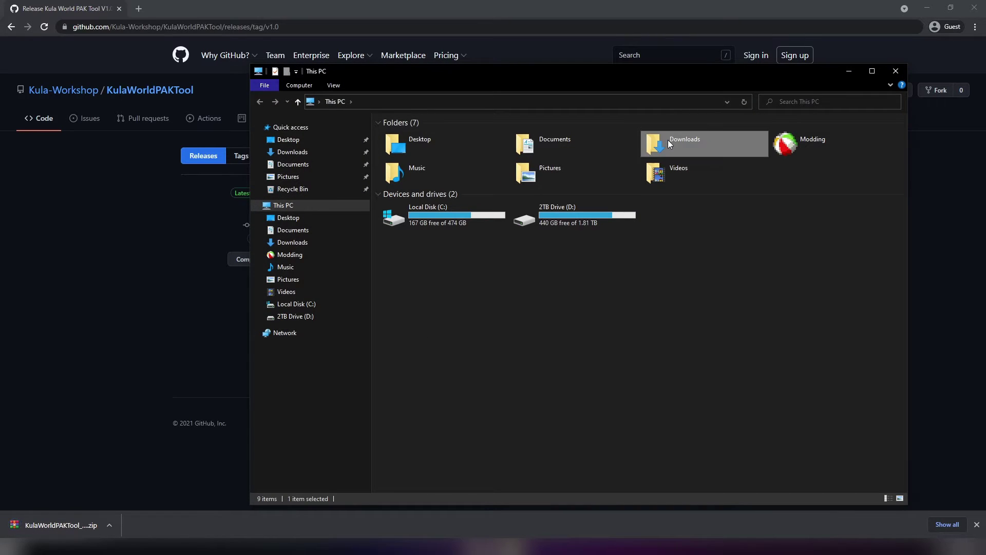
double_click(670, 143)
right_click(423, 170)
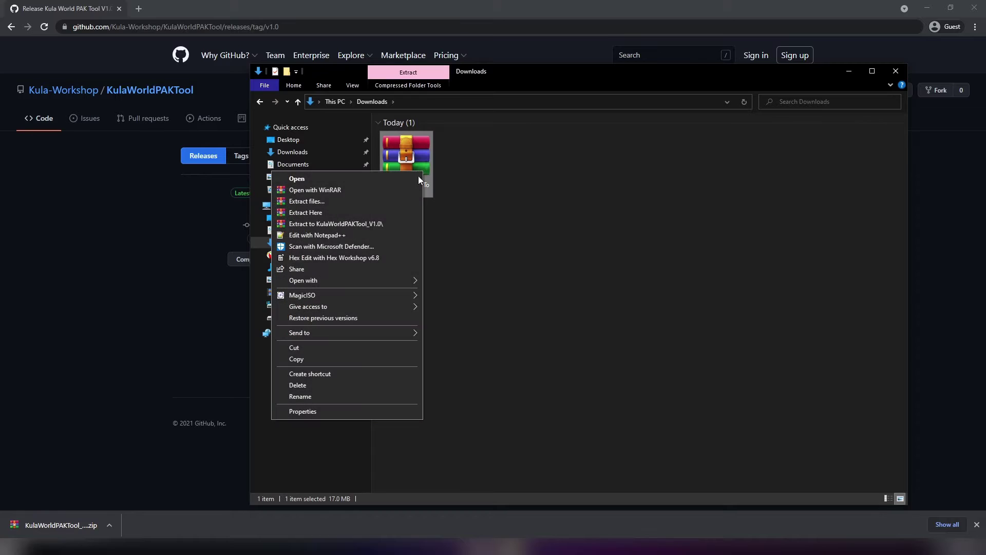
click(333, 216)
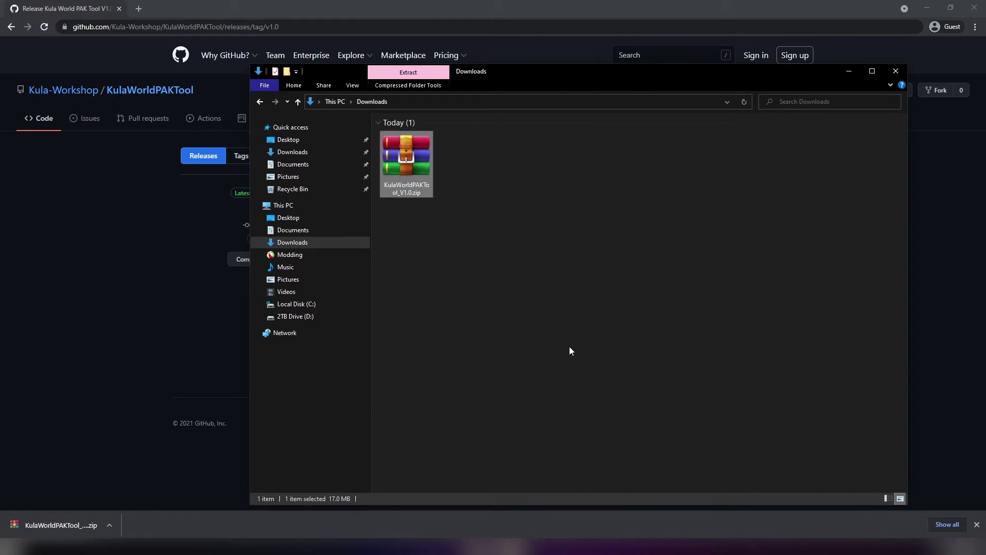
double_click(476, 187)
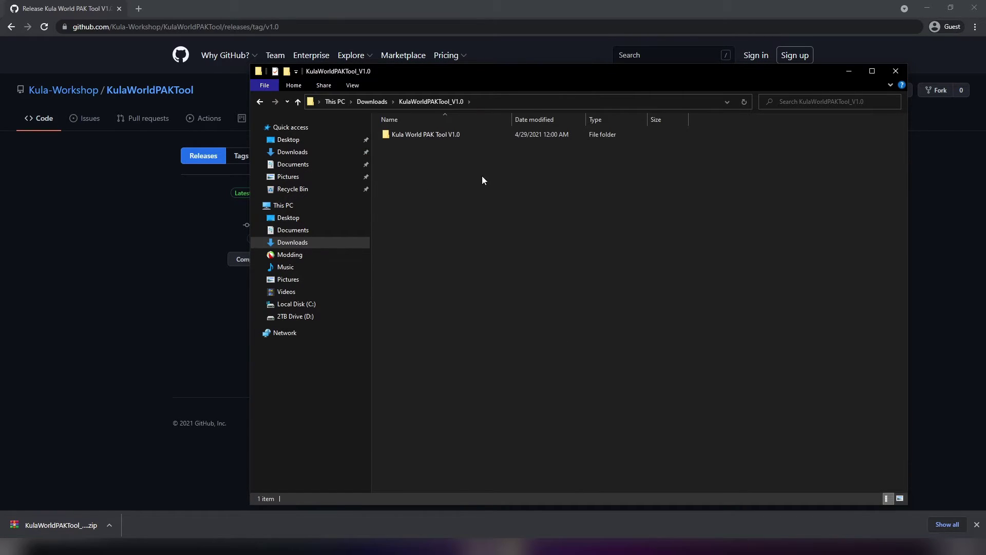
double_click(461, 135)
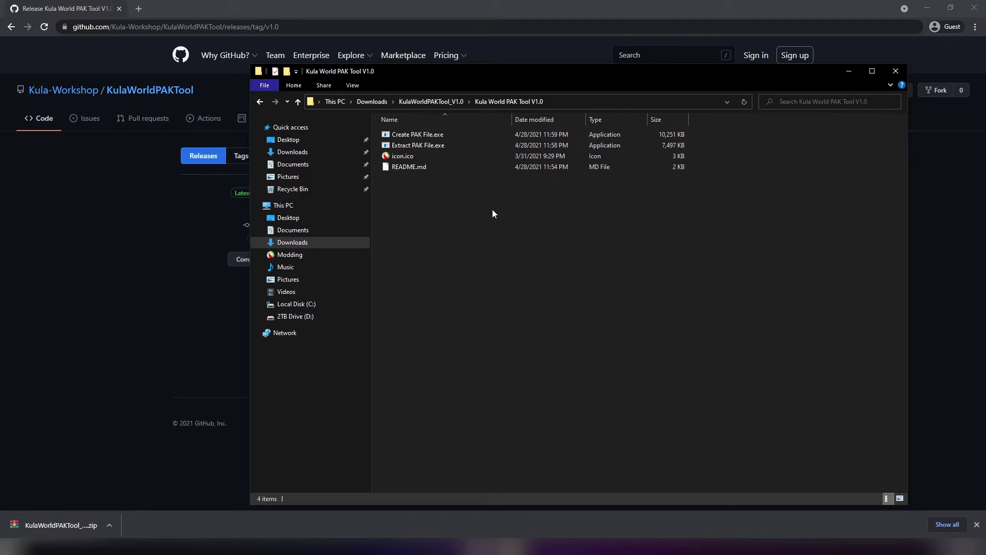
- Run Create PAK File.exe and select the LEVEL 1 and LEVEL 2 files on the desktop as its input
double_click(423, 135)
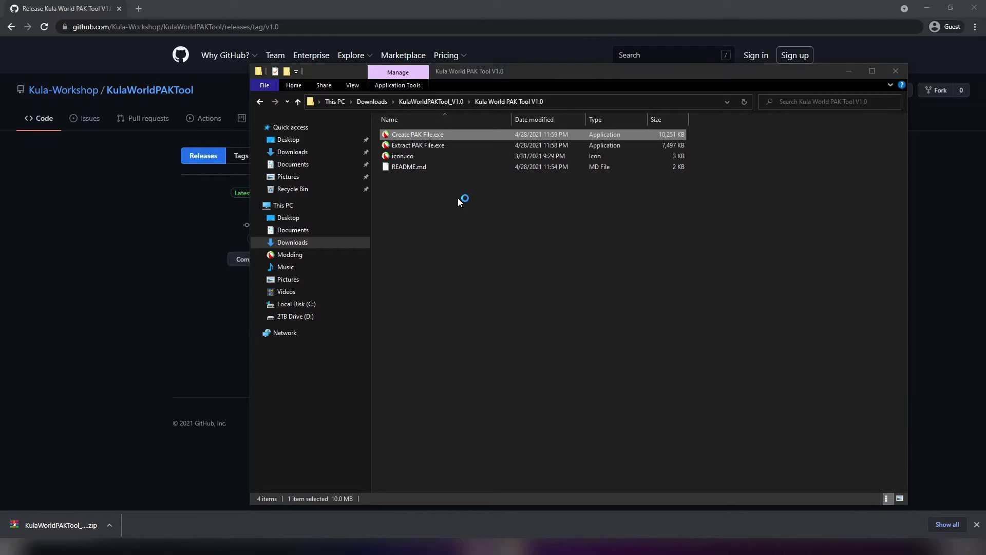
drag(251, 181, 313, 154)
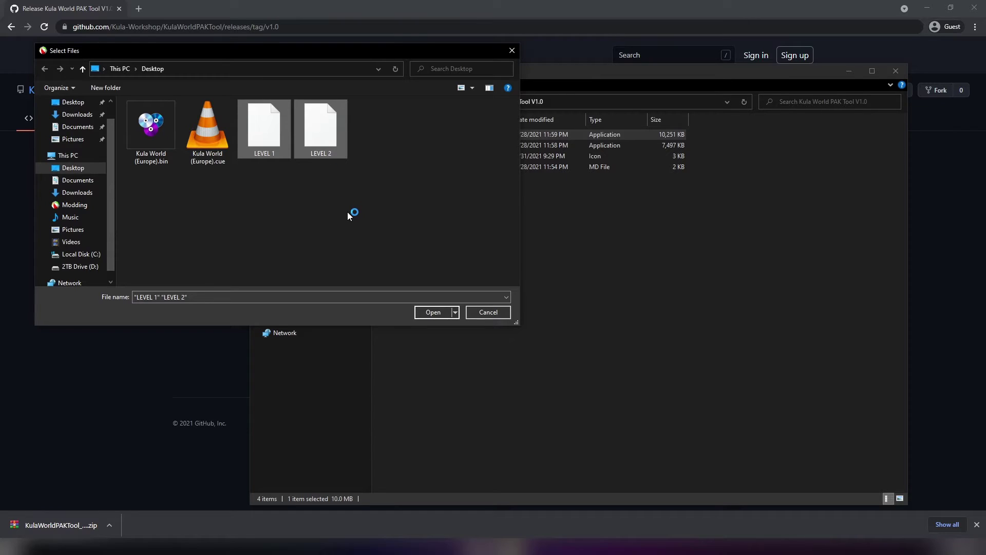
click(230, 298)
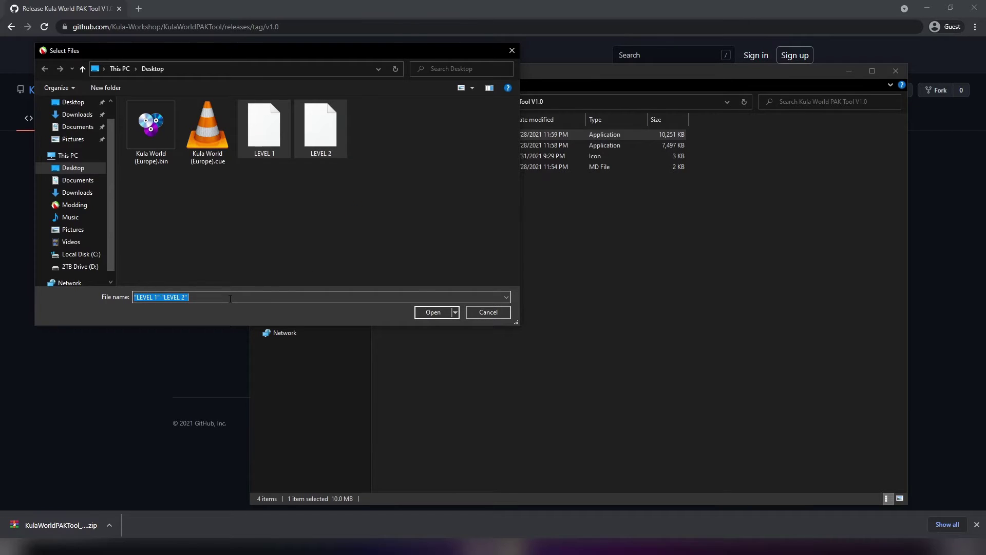
click(230, 298)
- Edit the order of the selected file names, cutting the LEVEL 2 entry and pasting it ahead of LEVEL 1
drag(203, 298, 158, 302)
click(212, 296)
mouse_move(159, 298)
mouse_down()
mouse_move(134, 298)
mouse_move(189, 299)
mouse_move(161, 298)
mouse_up()
click(197, 299)
key(ctrl+x)
key(Home)
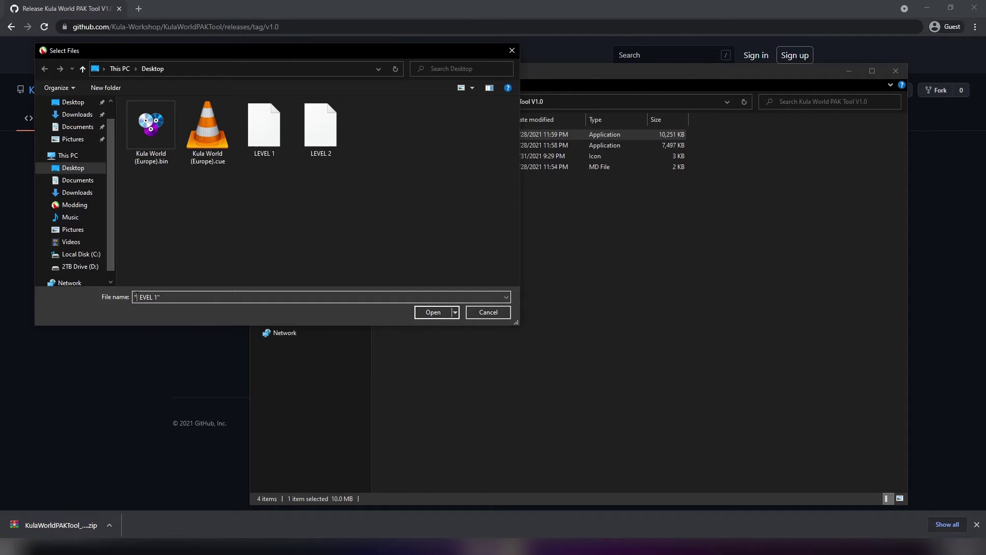
key(ctrl+v)
drag(141, 298, 163, 298)
key(BackSpace)
key(BackSpace)
- Check the file name order, confirm the level files to build the PAK, and select the generated OUTPUT.PAK
drag(141, 298, 200, 298)
click(191, 299)
click(208, 299)
click(433, 312)
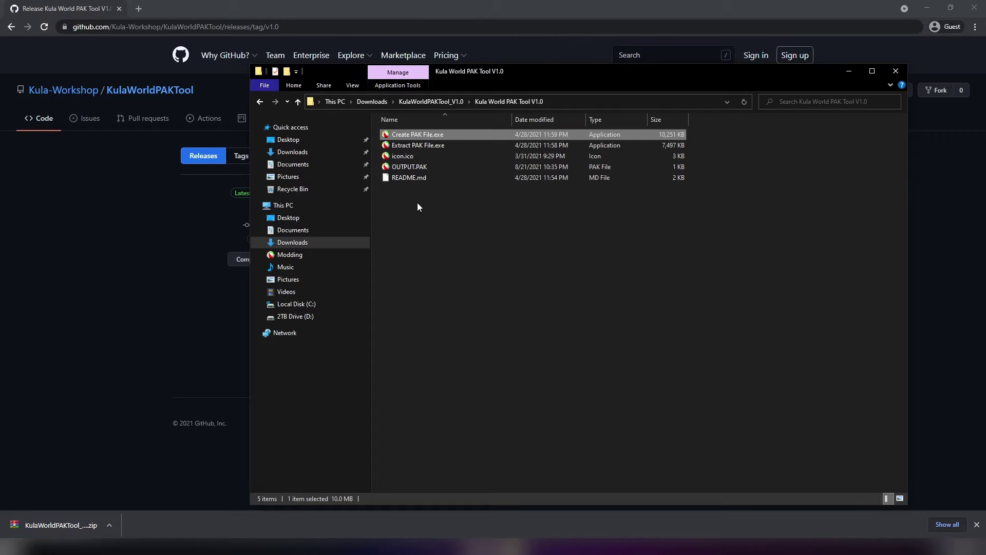
click(409, 168)
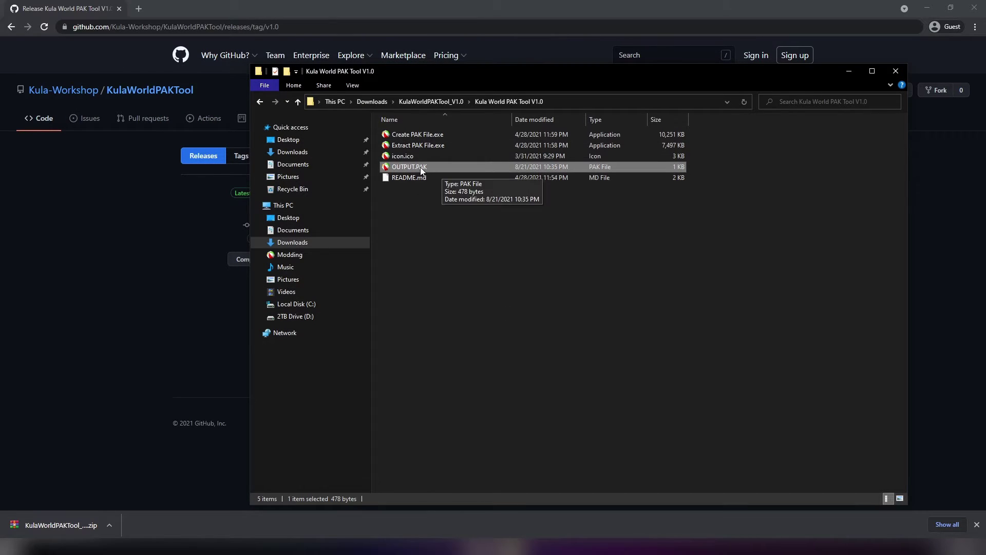